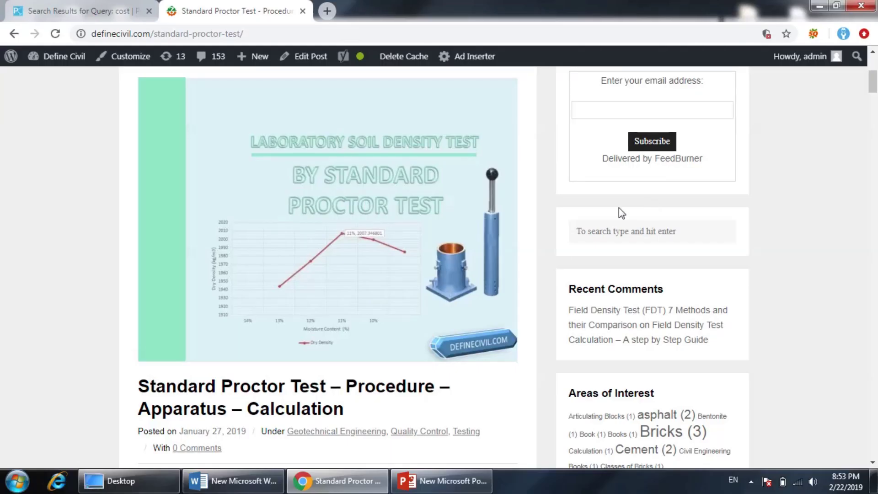
scroll(552, 311, "up", 5)
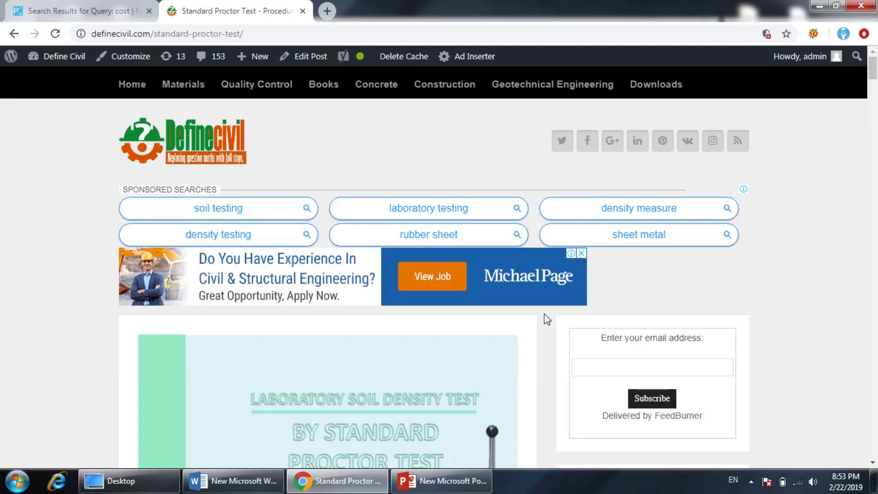
scroll(544, 314, "down", 4)
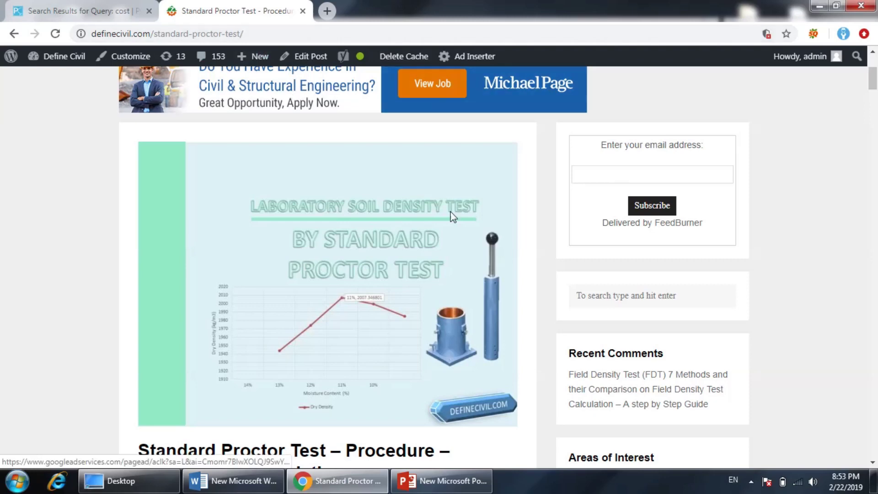
scroll(451, 215, "down", 3)
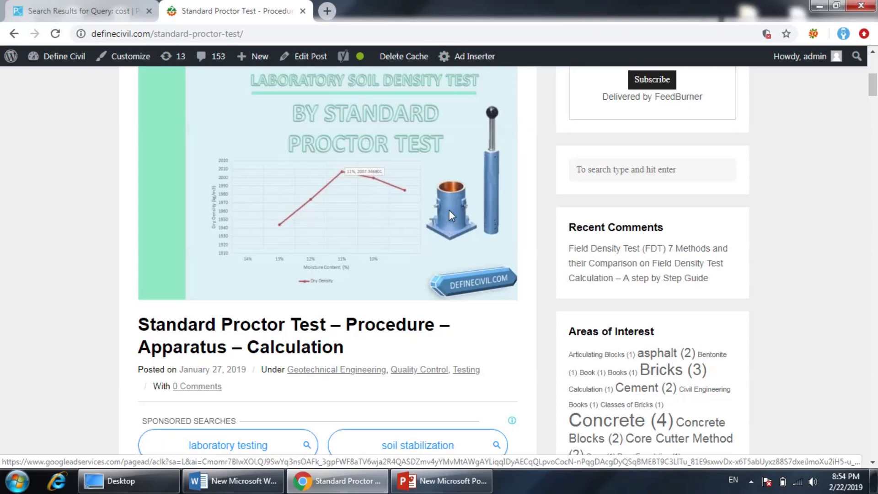
scroll(449, 214, "down", 4)
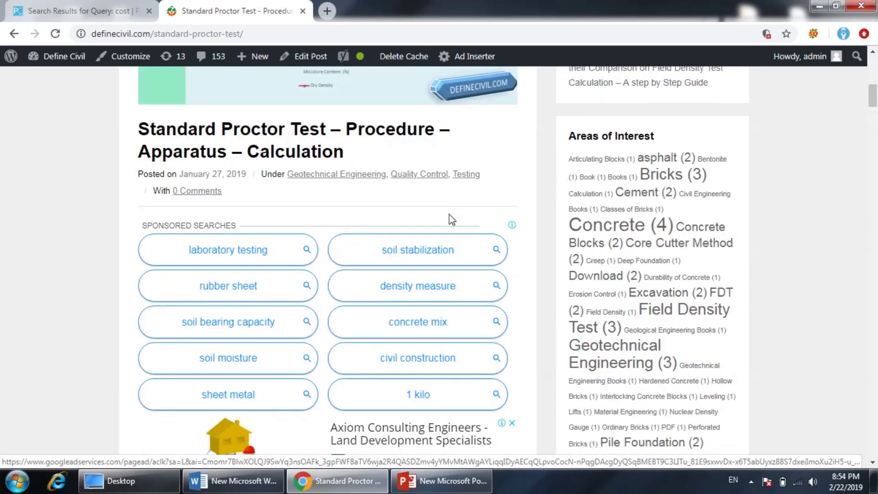
scroll(448, 214, "down", 6)
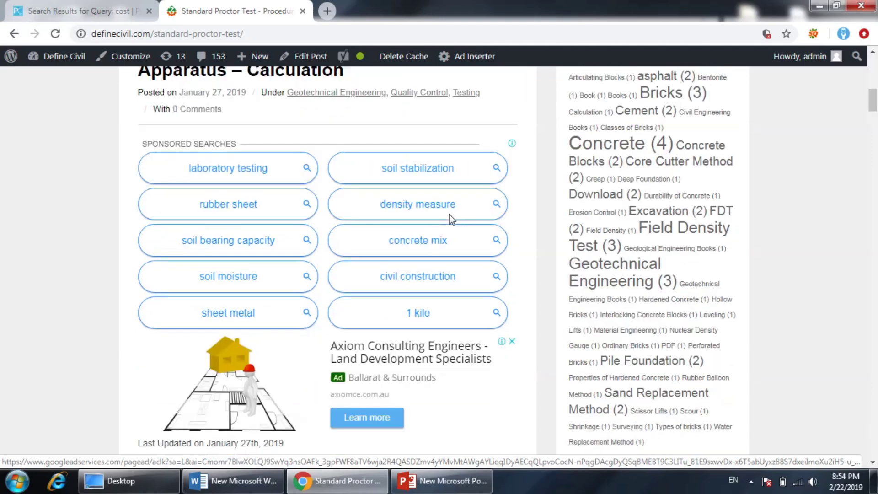
scroll(449, 214, "up", 3)
scroll(449, 214, "up", 4)
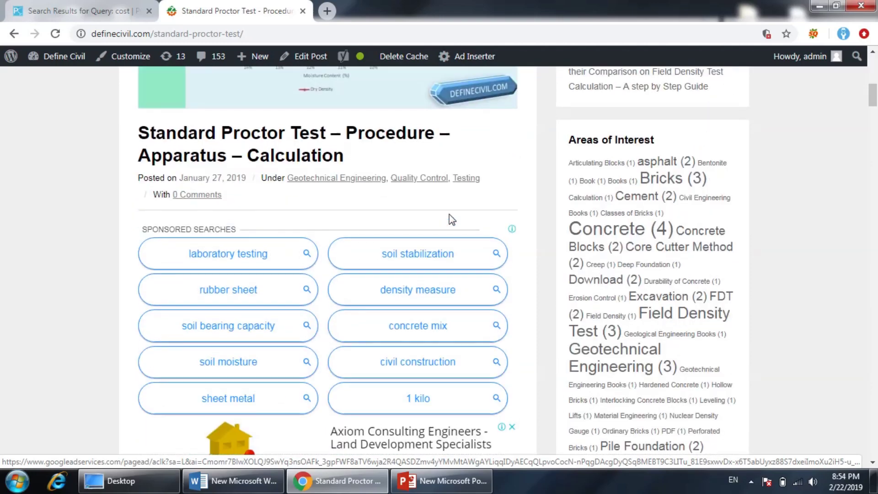
scroll(404, 223, "up", 4)
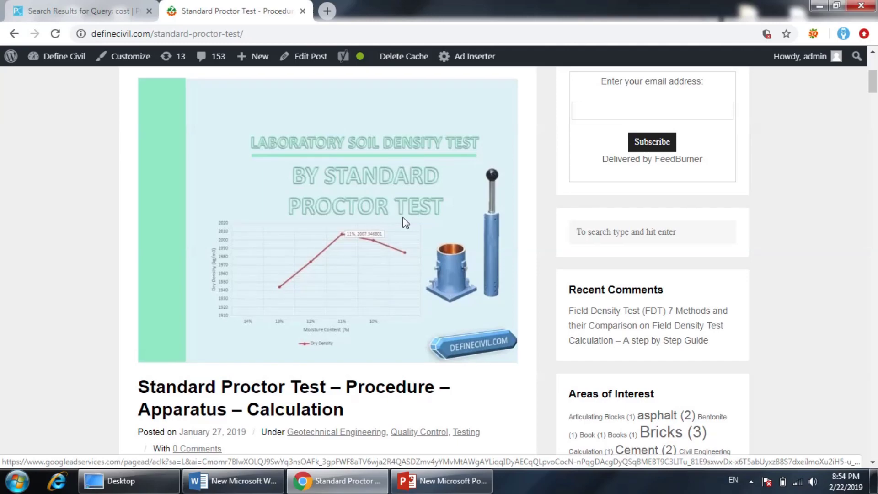
scroll(404, 222, "down", 2)
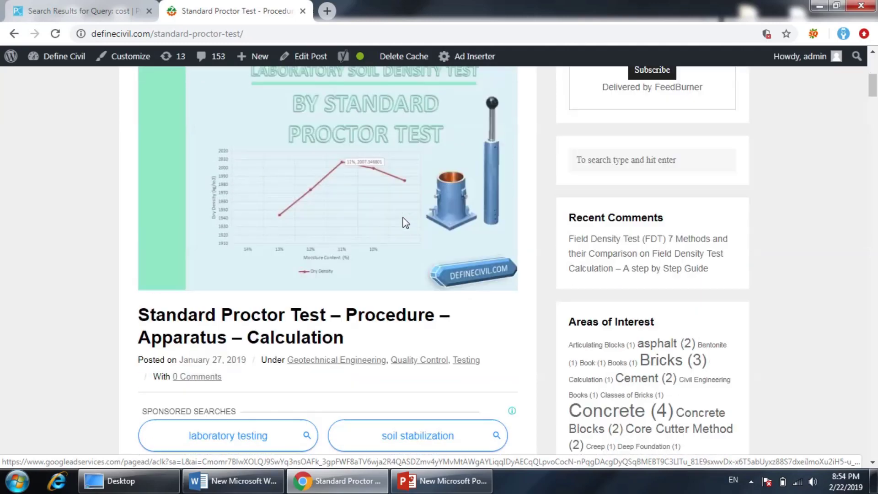
scroll(405, 159, "up", 1)
scroll(408, 256, "down", 12)
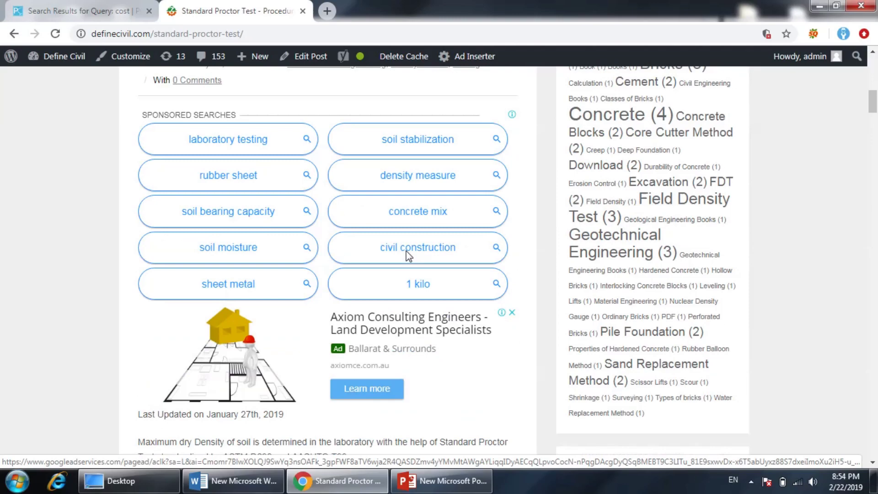
scroll(408, 256, "down", 4)
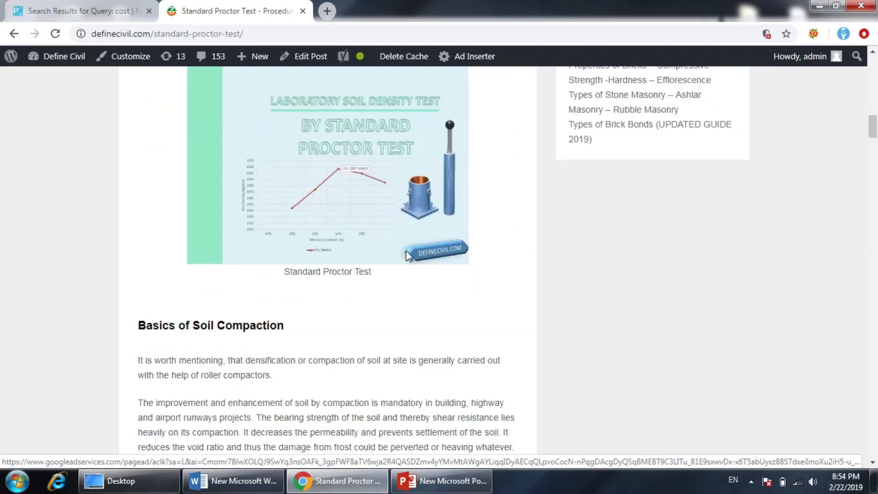
scroll(406, 251, "up", 9)
scroll(407, 255, "down", 7)
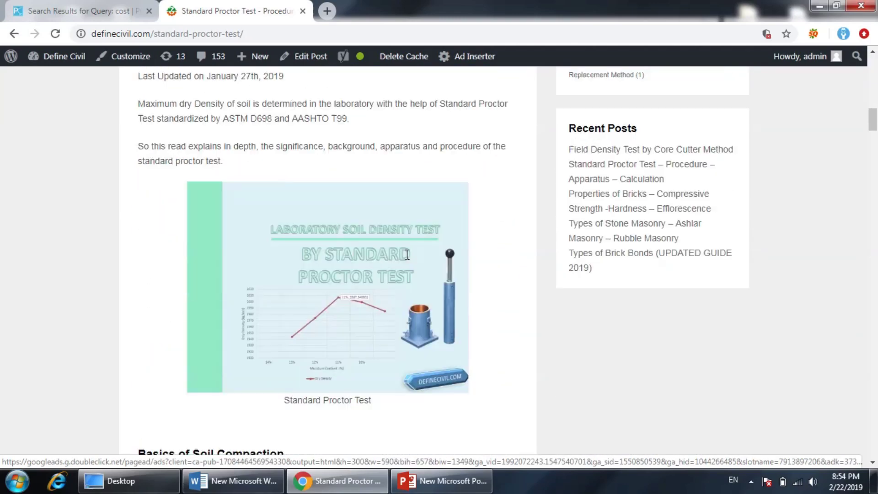
scroll(408, 260, "down", 4)
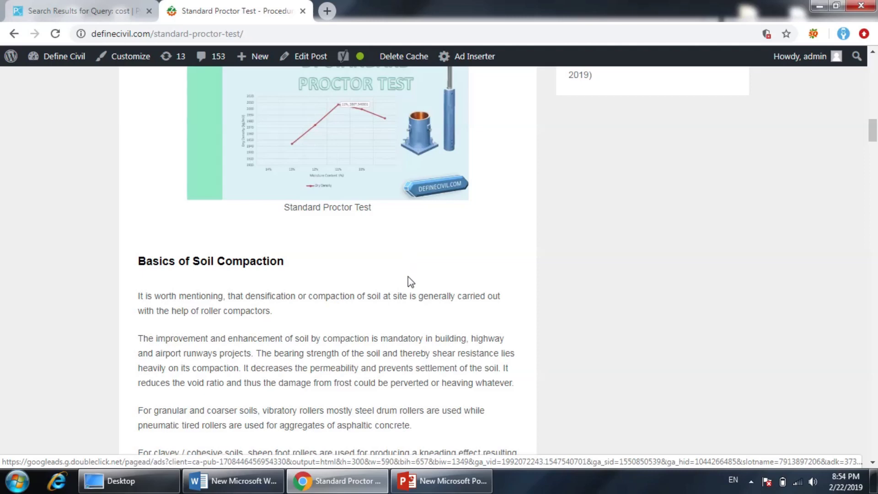
scroll(410, 281, "up", 4)
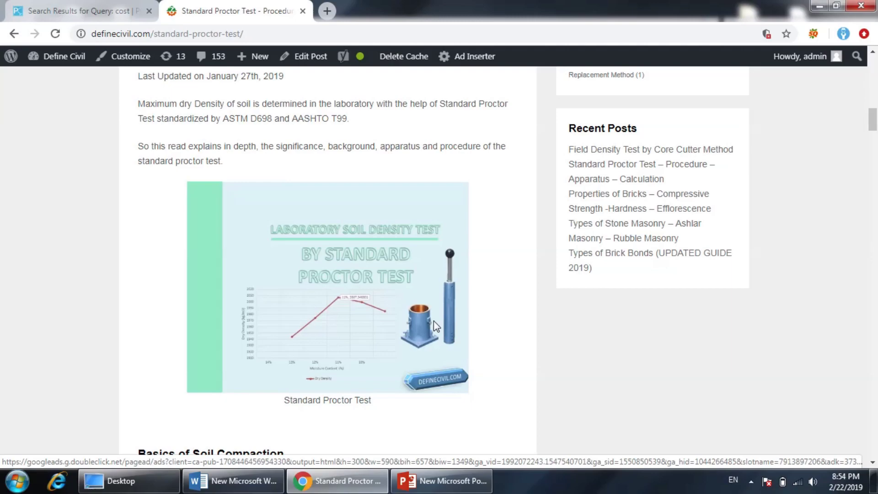
scroll(435, 322, "up", 8)
scroll(434, 322, "up", 3)
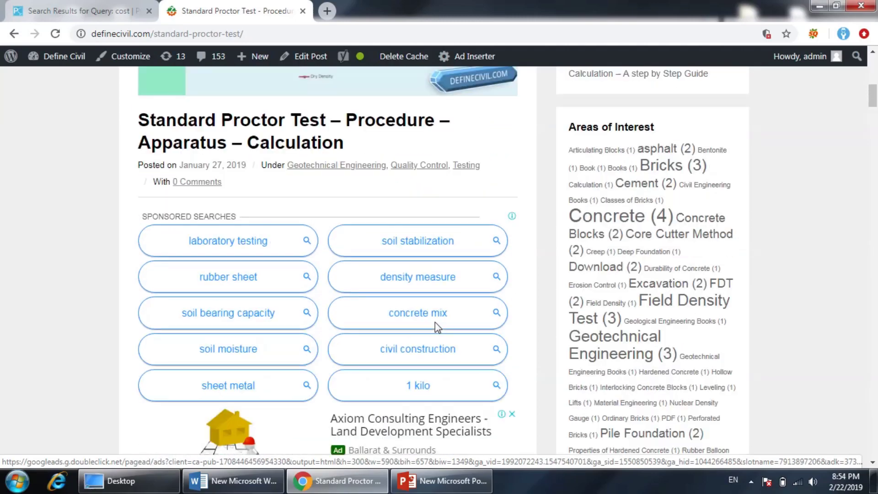
scroll(434, 324, "up", 3)
scroll(435, 325, "down", 16)
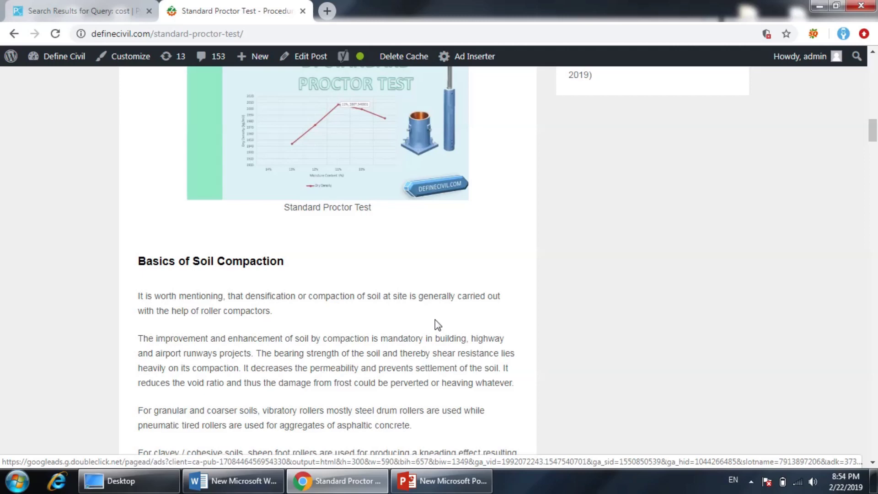
scroll(436, 320, "down", 3)
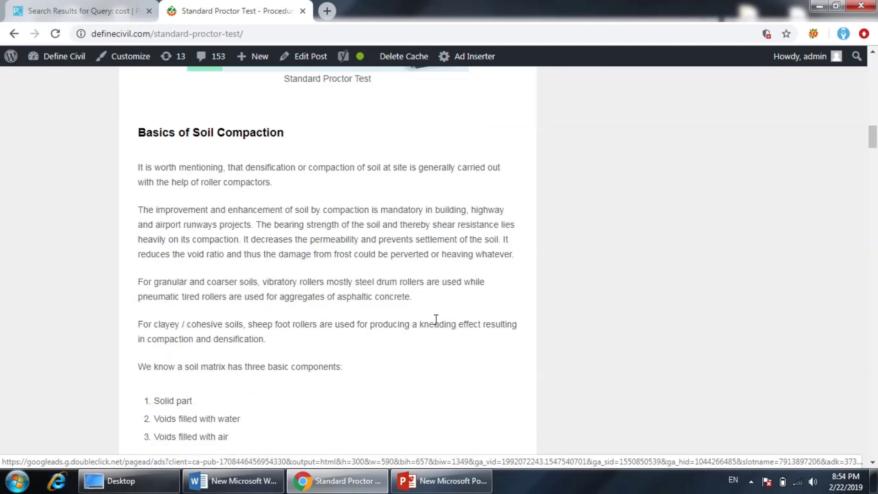
Step: Scroll through the factors section, highlighting the Soil Density and Compaction Effort headings
scroll(388, 277, "up", 12)
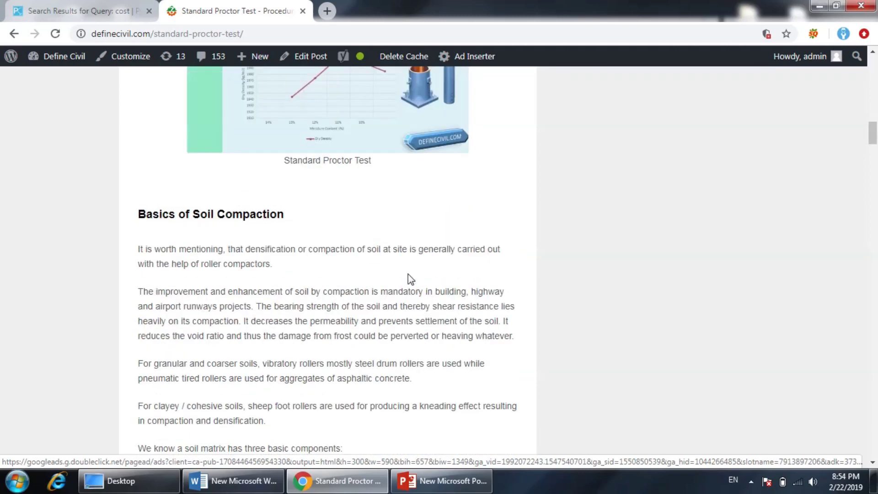
scroll(410, 282, "down", 12)
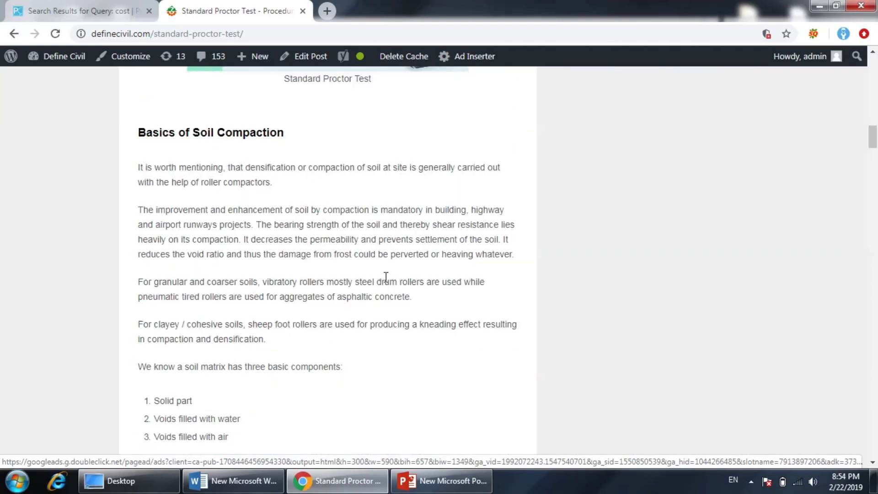
scroll(378, 246, "down", 10)
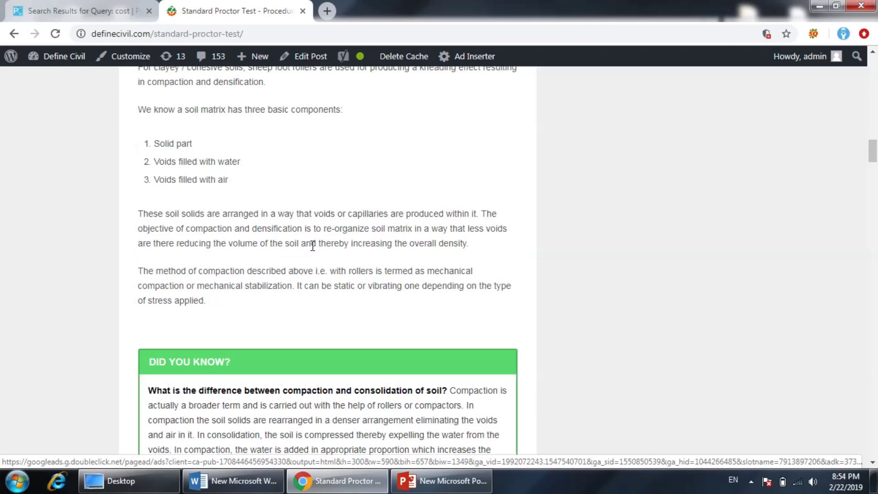
scroll(359, 269, "down", 4)
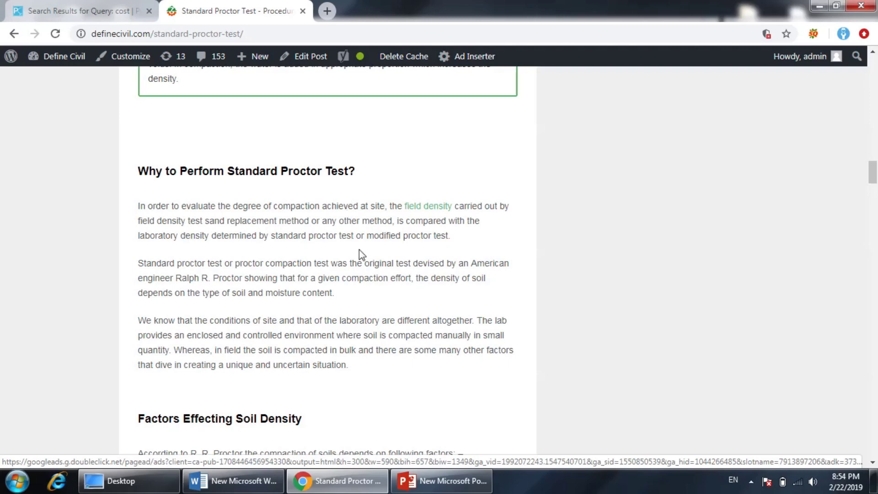
scroll(368, 262, "down", 1)
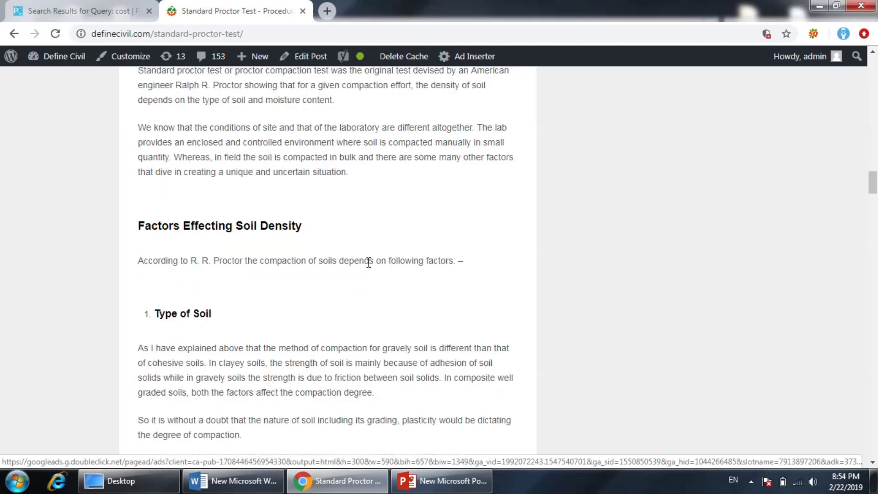
scroll(368, 262, "down", 1)
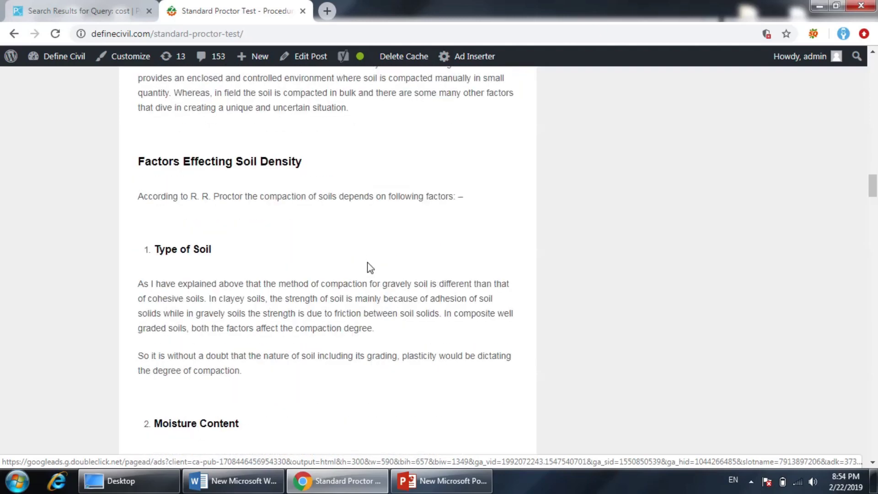
left_click_drag(319, 166, 241, 161)
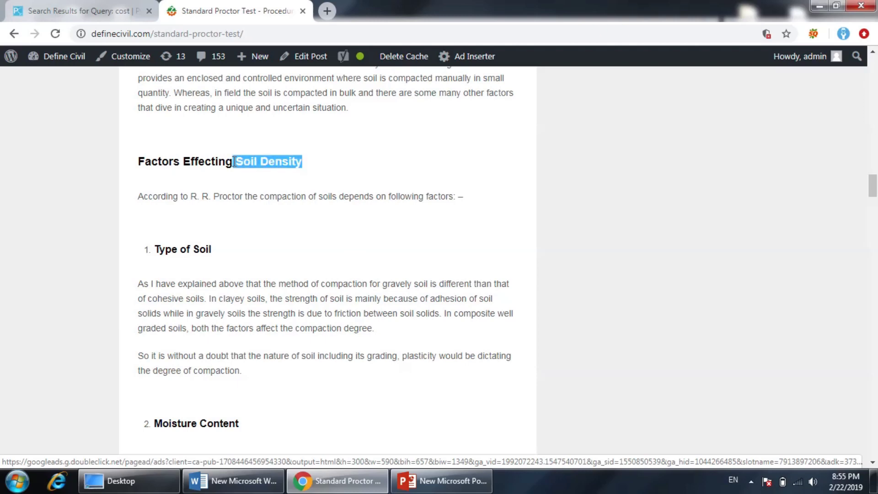
scroll(257, 200, "down", 2)
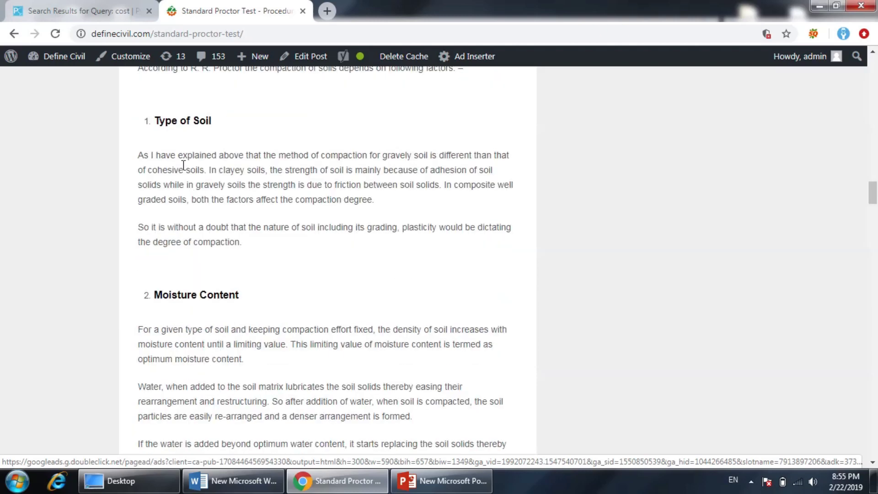
scroll(254, 215, "down", 2)
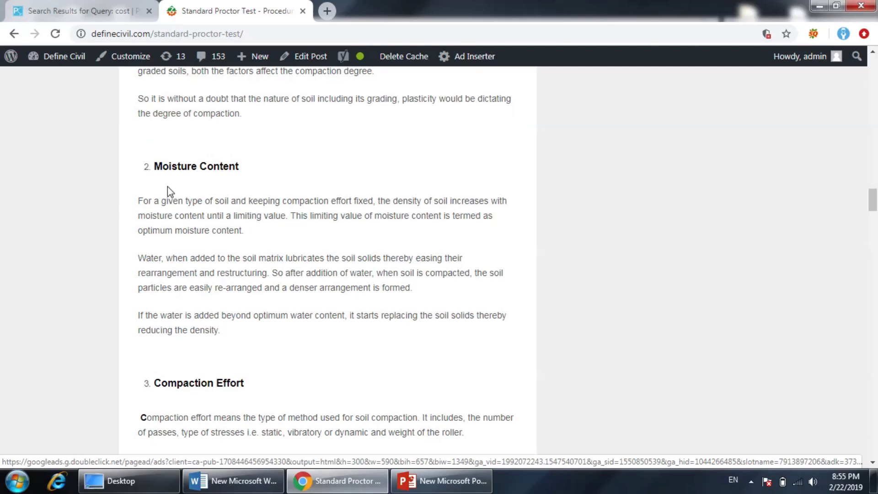
left_click_drag(159, 165, 249, 165)
scroll(181, 268, "down", 2)
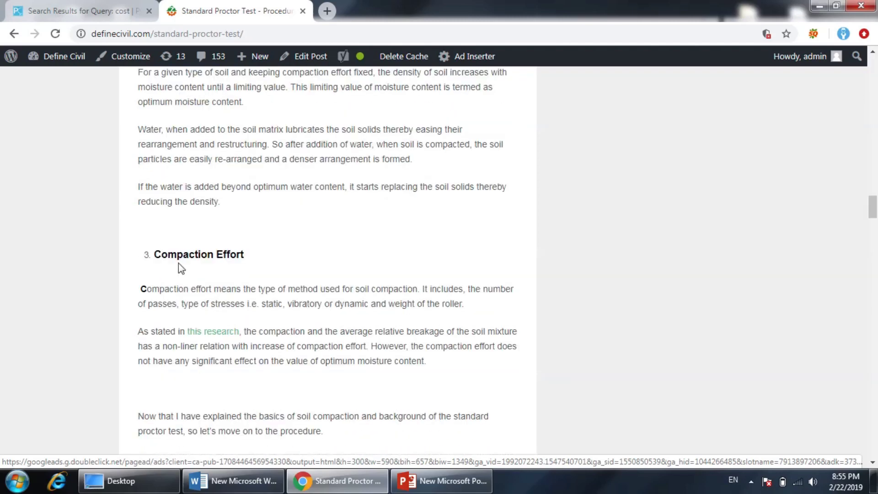
mouse_move(156, 254)
left_mouse_down()
mouse_move(233, 257)
mouse_move(158, 250)
left_mouse_up()
left_click(253, 256)
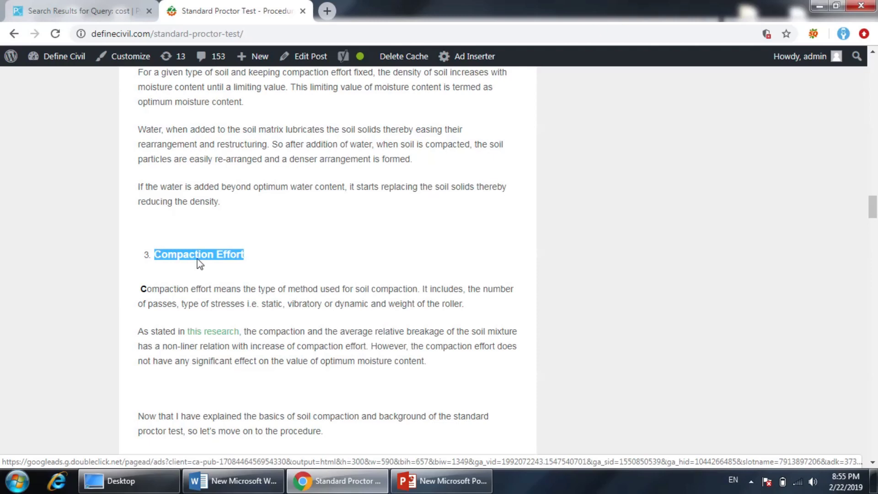
Step: Continue down, highlighting the Standard Proctor Test and Apparatus headings, into the procedure steps
scroll(323, 288, "down", 5)
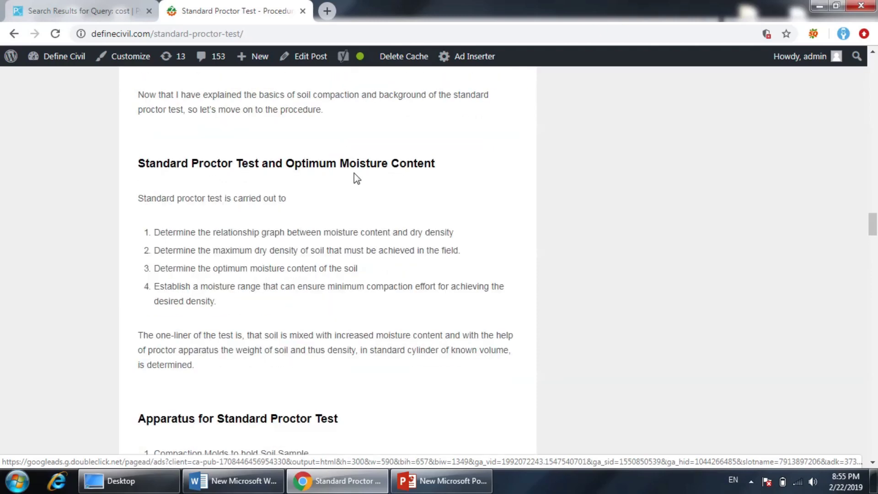
left_click_drag(139, 171, 286, 200)
scroll(407, 260, "down", 4)
left_click_drag(140, 224, 322, 238)
scroll(352, 277, "down", 4)
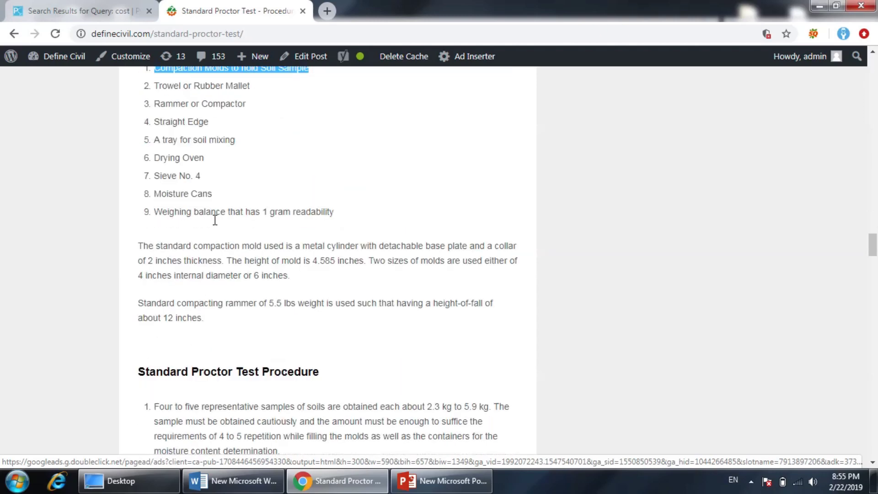
scroll(215, 220, "down", 4)
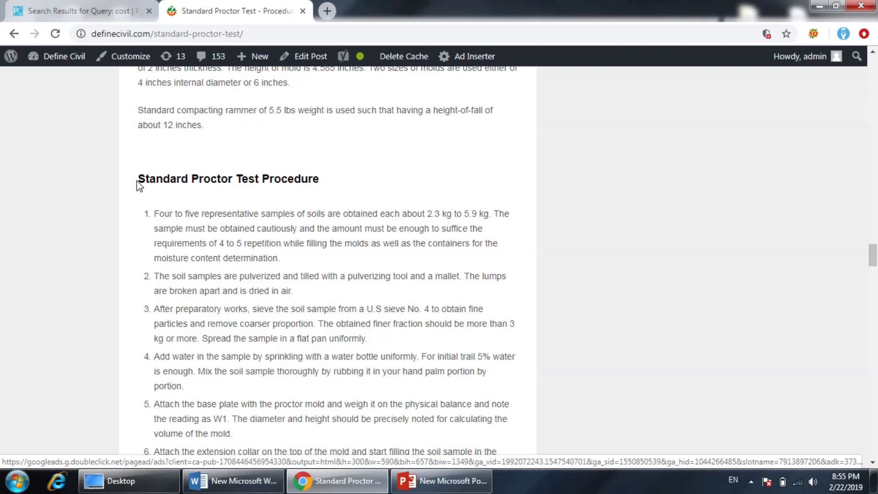
left_click_drag(139, 185, 334, 186)
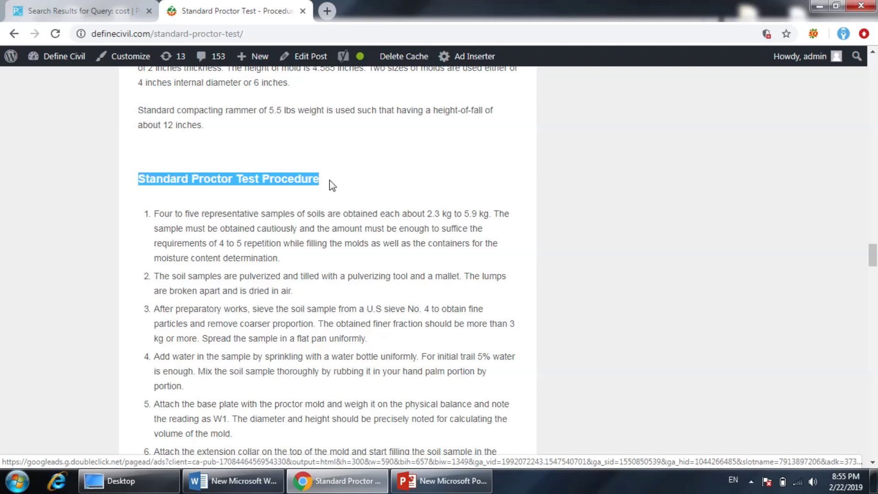
scroll(328, 223, "down", 1)
scroll(276, 322, "down", 15)
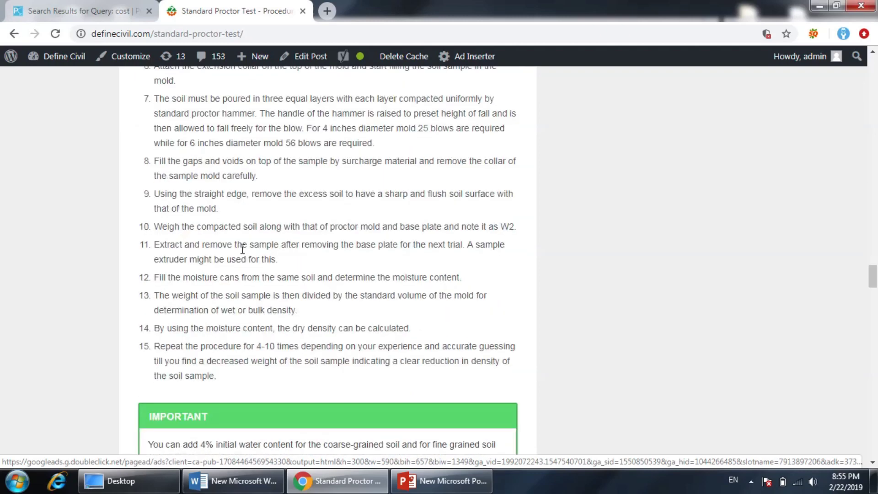
Step: Scroll past the sample data table and Results graph to the 'Download the Excel Spread sheet' link
scroll(257, 212, "down", 12)
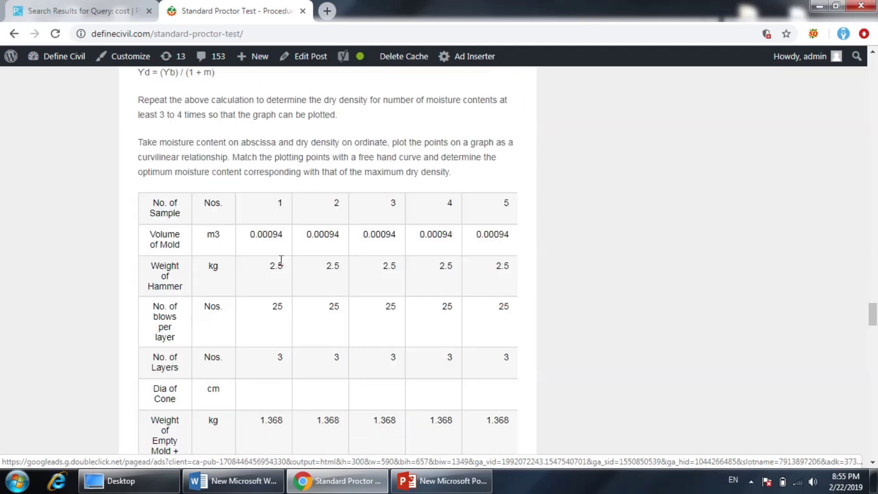
scroll(365, 283, "down", 13)
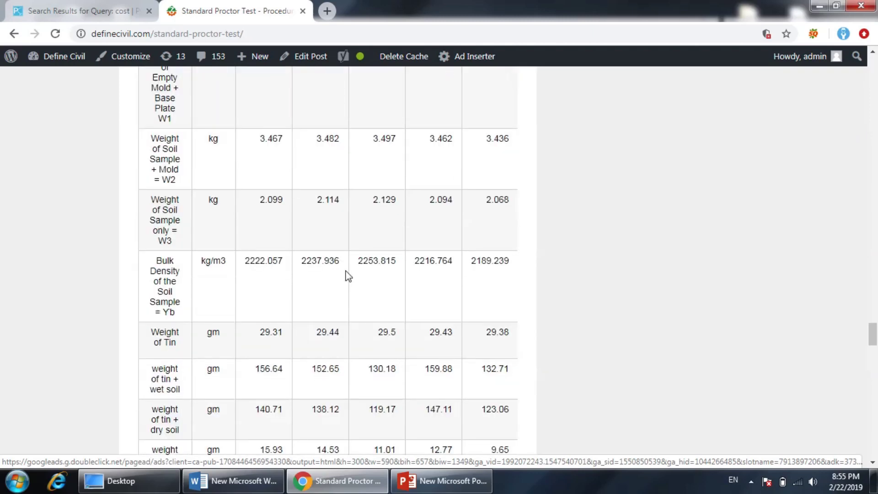
scroll(397, 294, "up", 12)
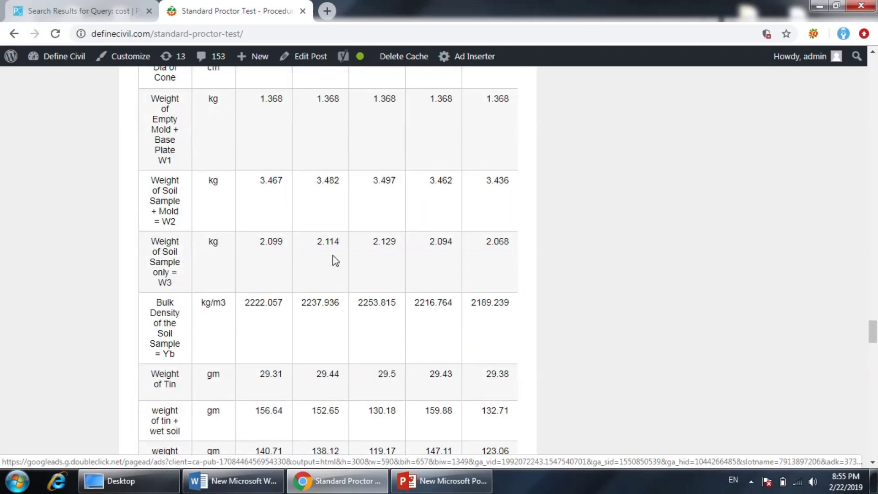
scroll(344, 309, "up", 4)
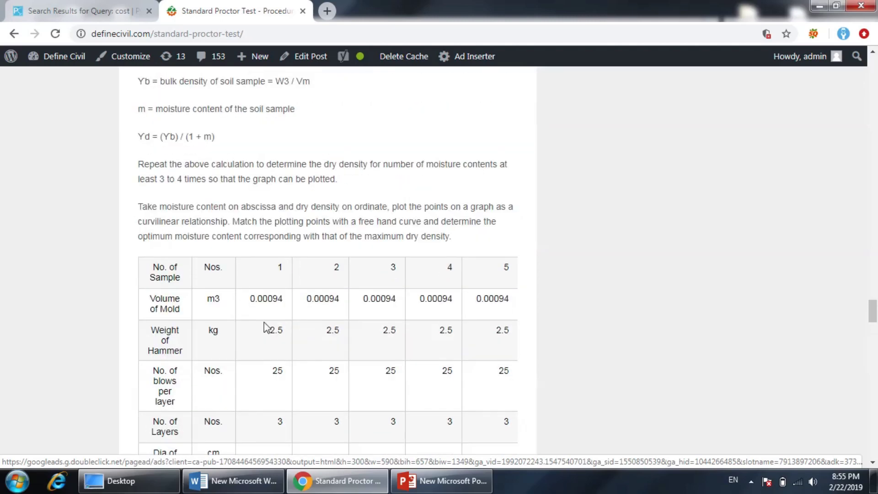
scroll(264, 322, "down", 12)
scroll(311, 310, "down", 7)
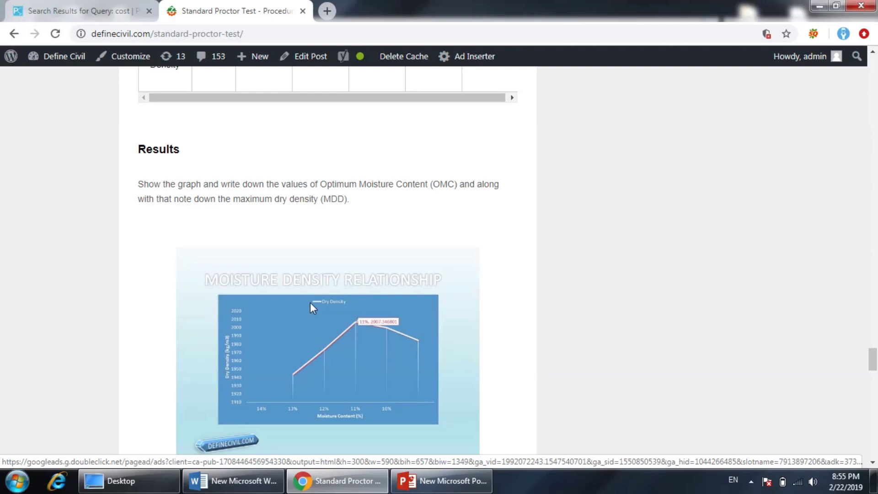
scroll(267, 275, "down", 1)
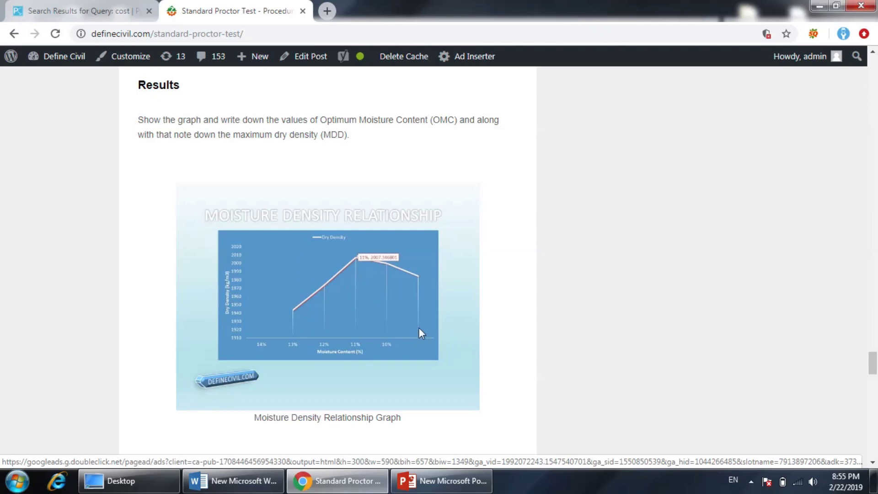
scroll(419, 327, "down", 5)
scroll(613, 272, "down", 5)
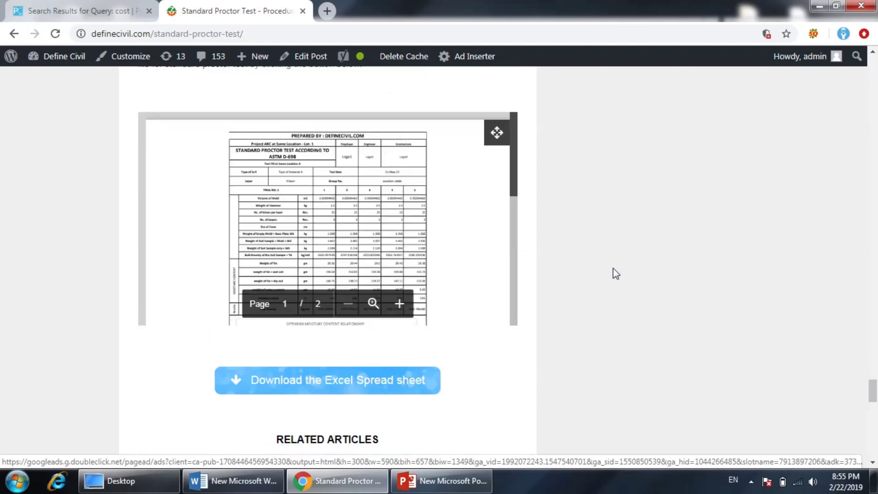
scroll(547, 224, "up", 5)
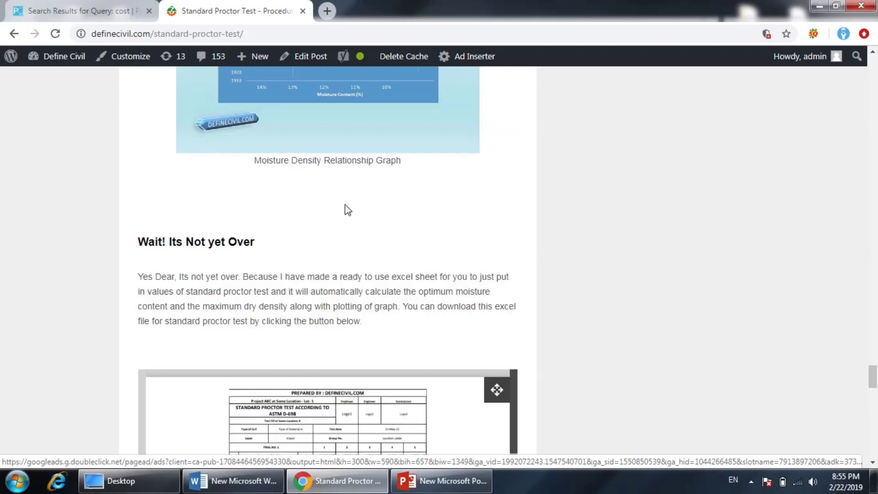
scroll(414, 180, "up", 2)
scroll(652, 306, "down", 10)
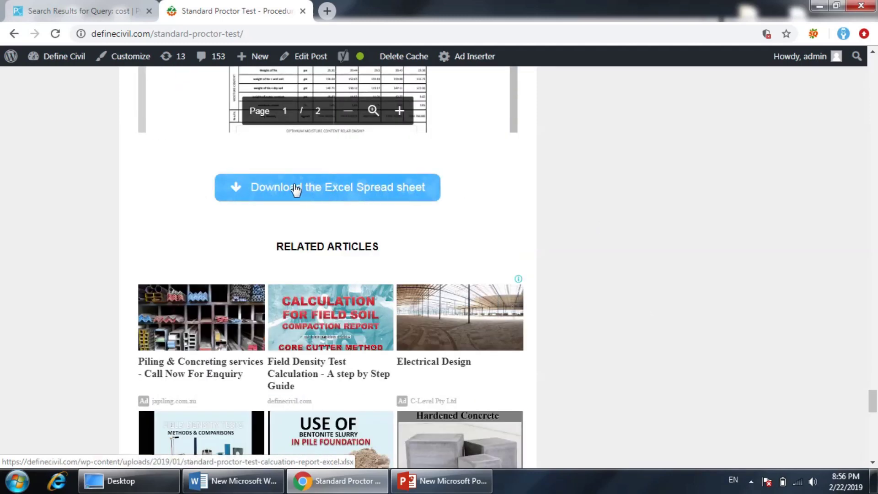
Step: Download the spreadsheet by opening the 'Download the Excel Spread sheet' link in a new tab
left_click(367, 194)
right_click(351, 195)
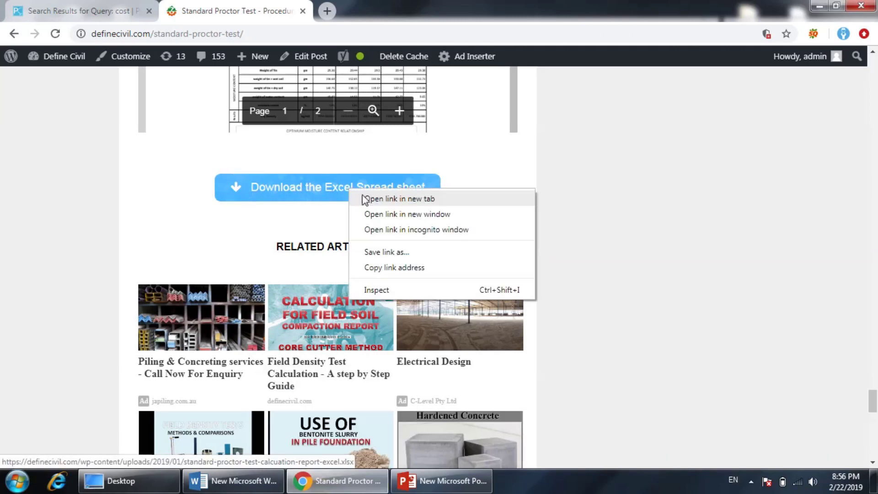
left_click(365, 199)
left_click(369, 2)
mouse_move(370, 2)
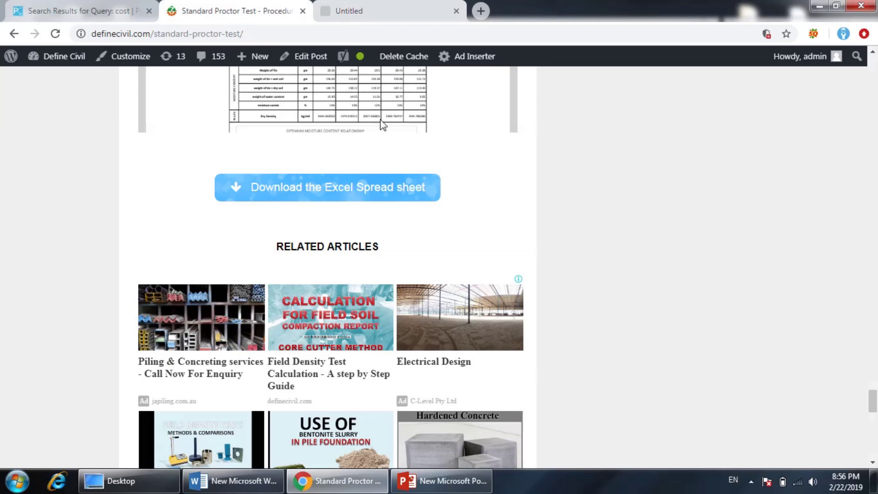
Step: Scroll back up to the top of the article
scroll(557, 263, "up", 4)
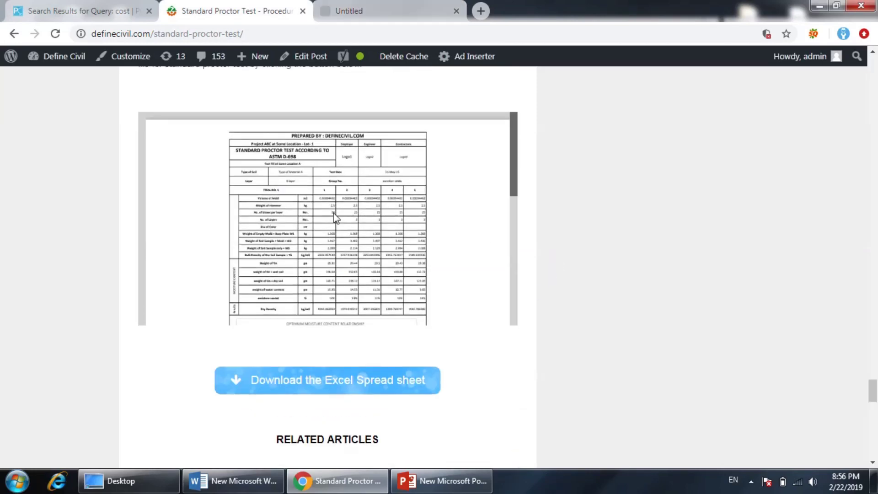
scroll(379, 224, "down", 4)
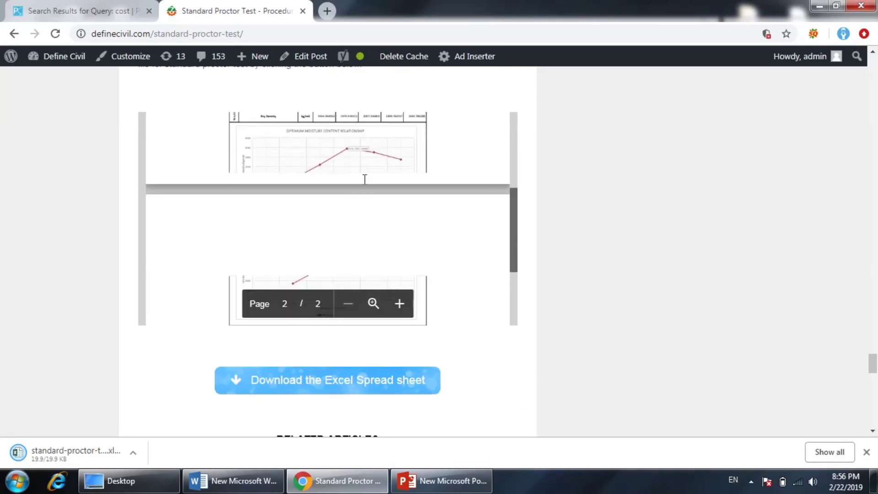
scroll(443, 222, "up", 6)
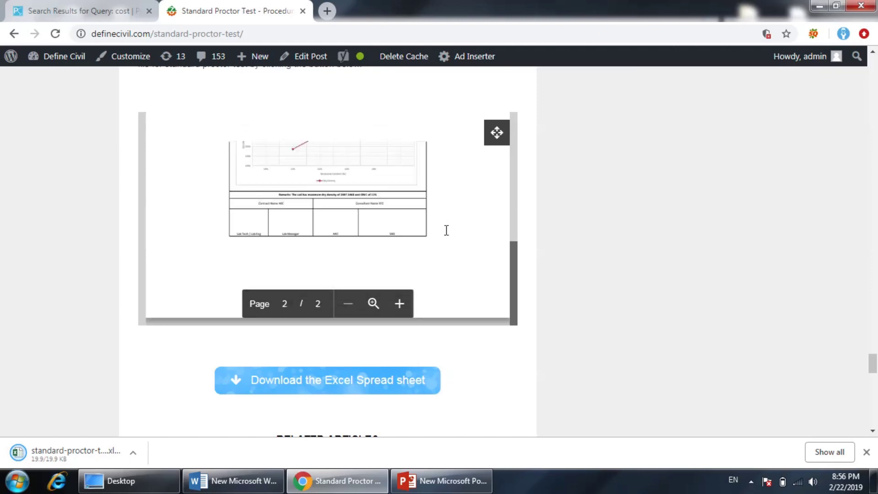
scroll(576, 259, "up", 15)
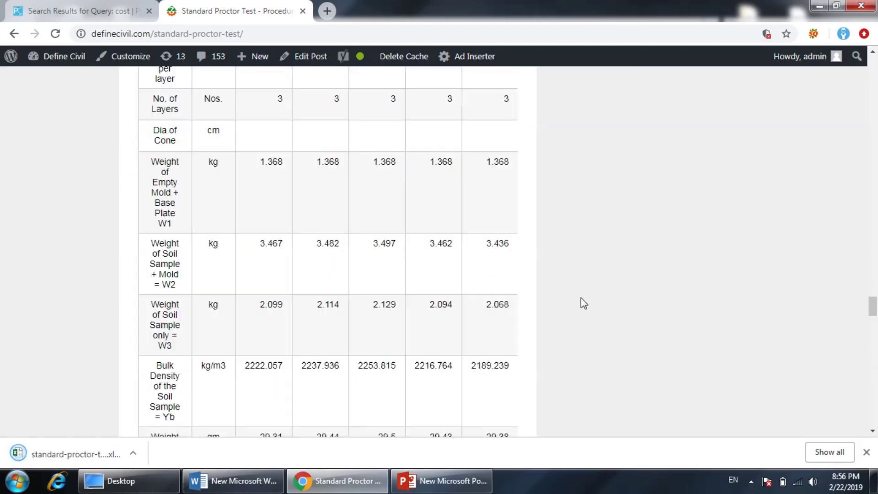
scroll(582, 300, "up", 12)
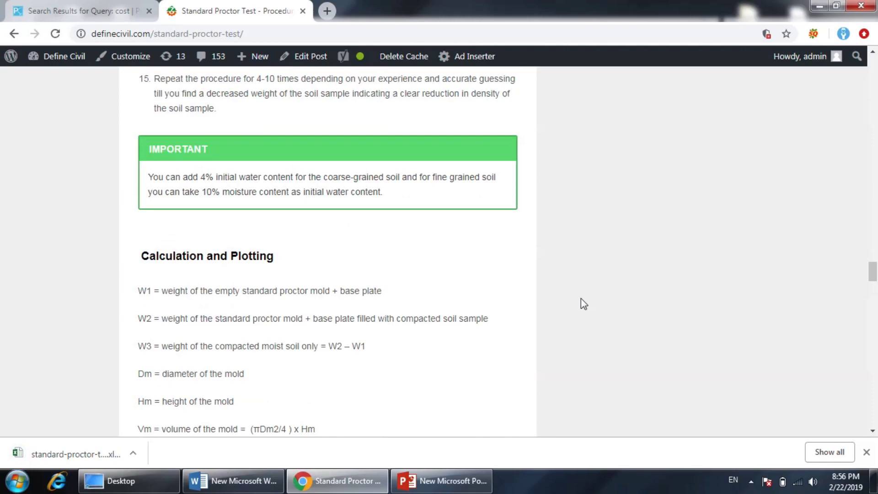
scroll(580, 299, "up", 15)
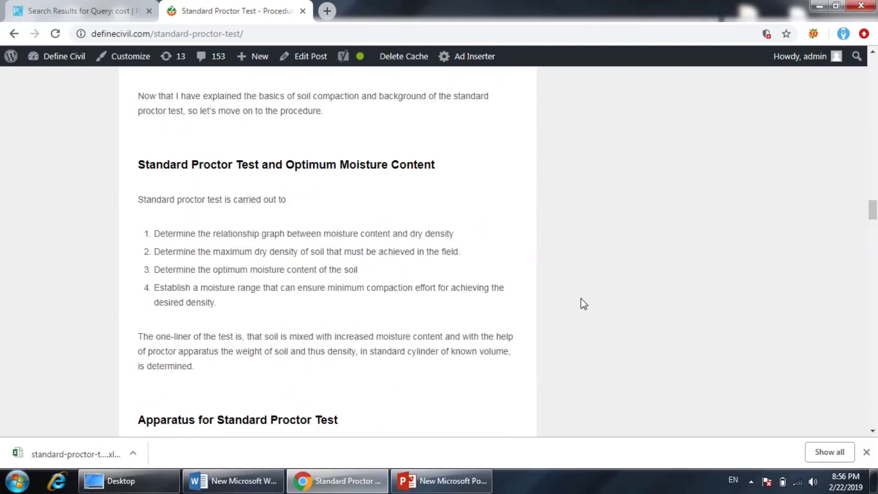
scroll(581, 298, "up", 15)
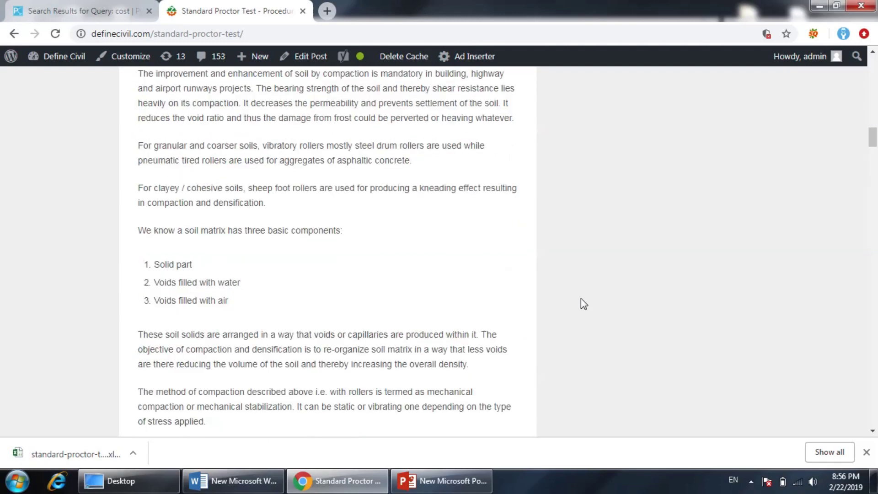
scroll(581, 298, "up", 10)
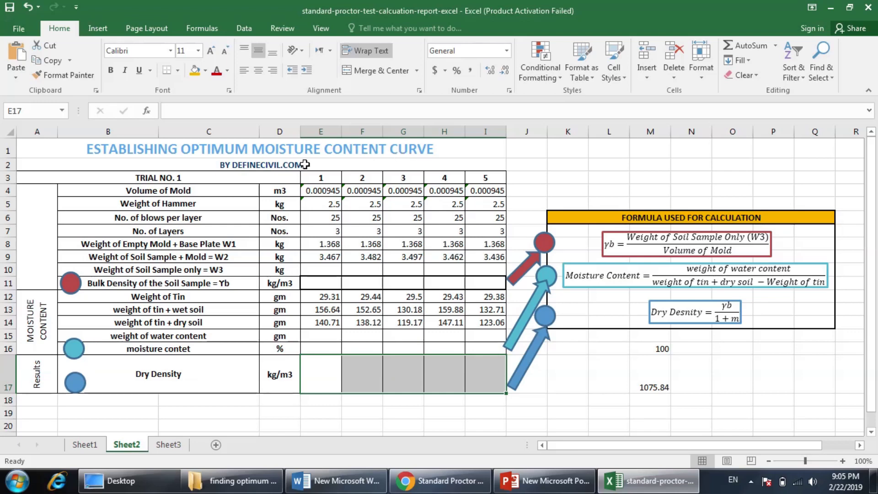
Step: Select the input rows from Volume of Mold to W2 and the tin weight rows to explain them
left_click(186, 192)
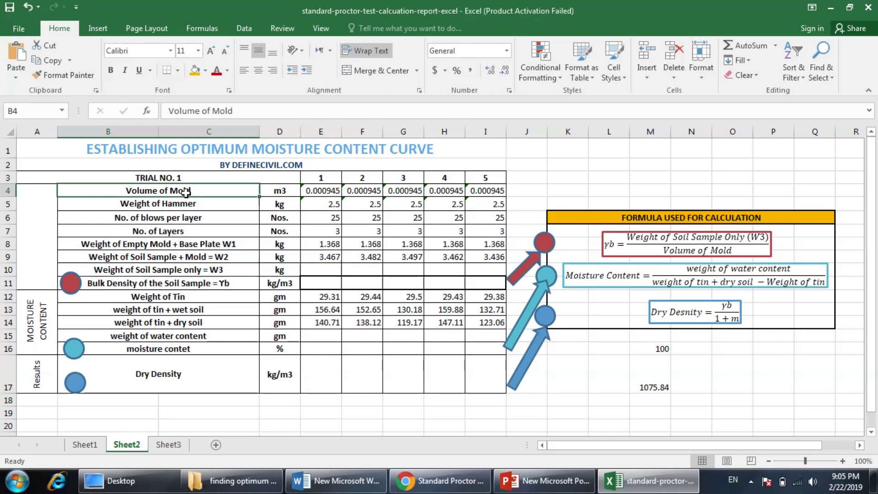
left_click_drag(185, 192, 501, 259)
left_click_drag(492, 297, 245, 325)
left_click(245, 325)
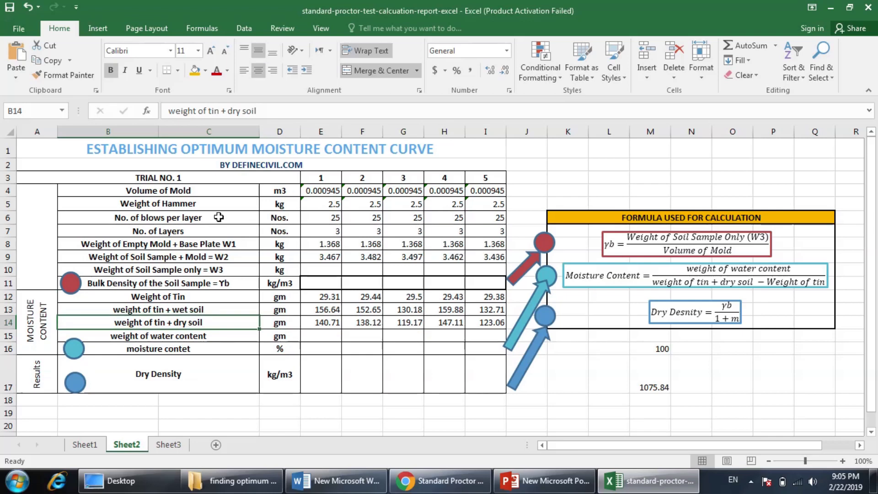
left_click(183, 191)
Step: Highlight the Volume of Mold, Weight of Hammer, No. of Layers and trial 1 W1/W2 values, ending on E10
left_click_drag(268, 192, 446, 191)
left_click_drag(244, 204, 409, 204)
left_click_drag(230, 216, 379, 218)
left_click_drag(124, 231, 453, 231)
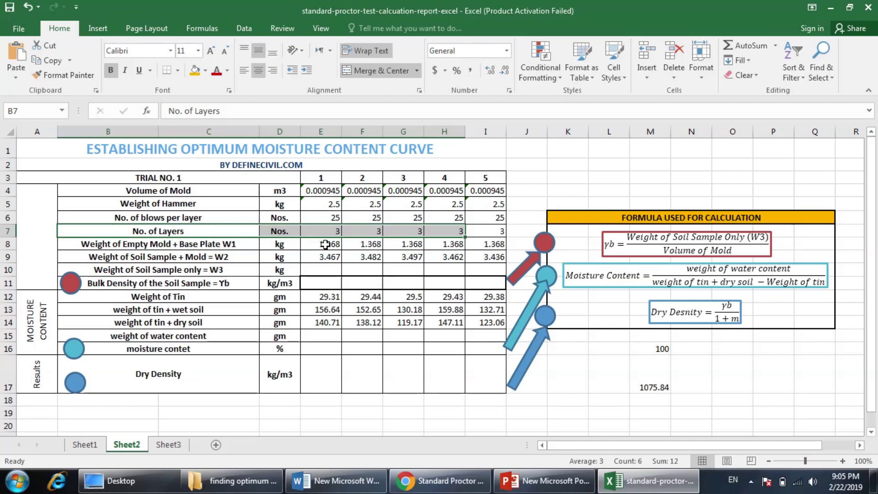
left_click_drag(328, 244, 487, 254)
left_click(253, 256)
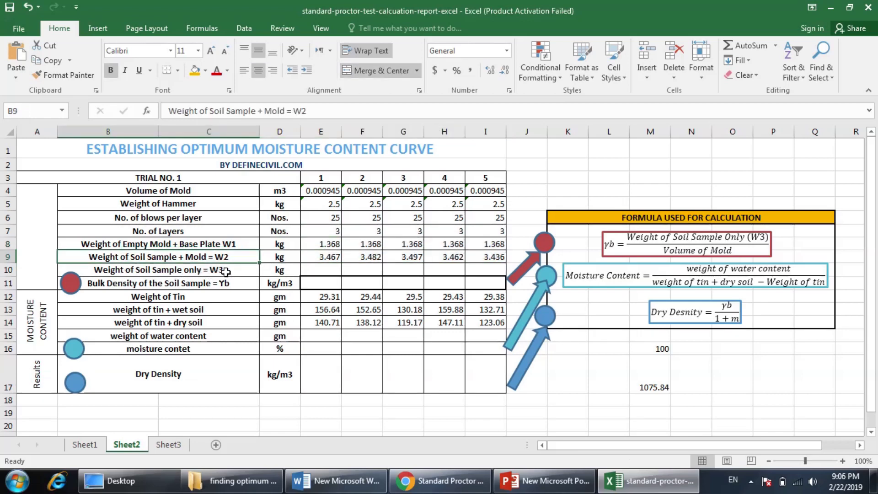
left_click(311, 268)
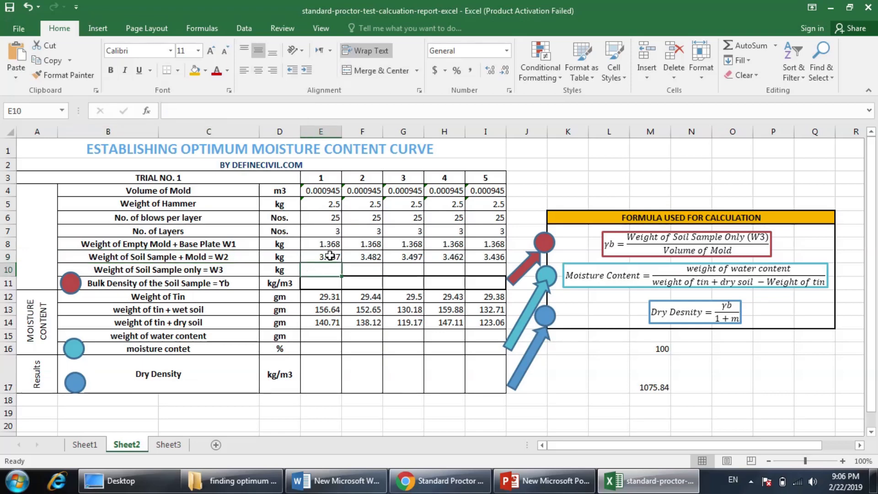
Step: Enter =E9-E8 in E10 so trial 1's soil-only weight W3 reads 2.099
type("=")
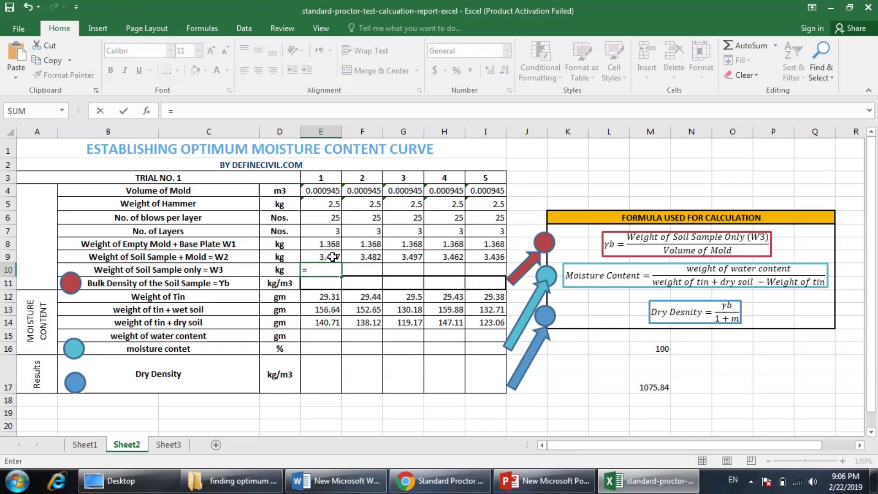
left_click(332, 257)
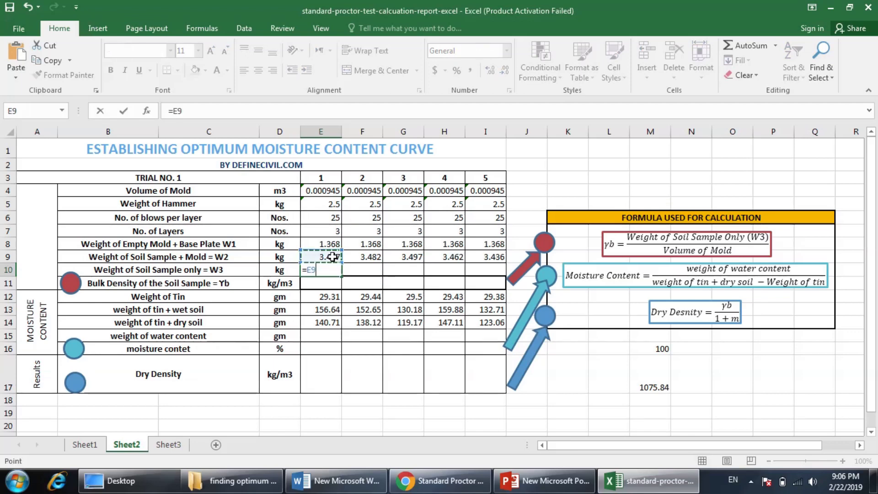
type("-")
left_click(335, 243)
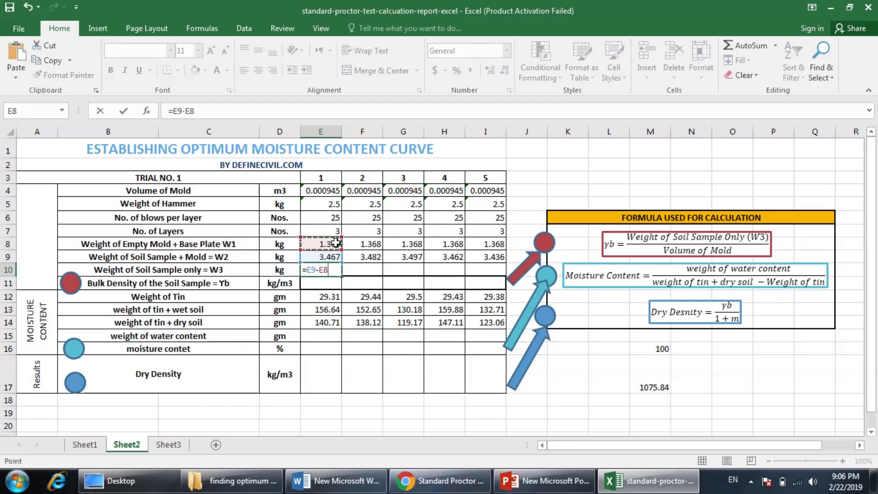
key("Return")
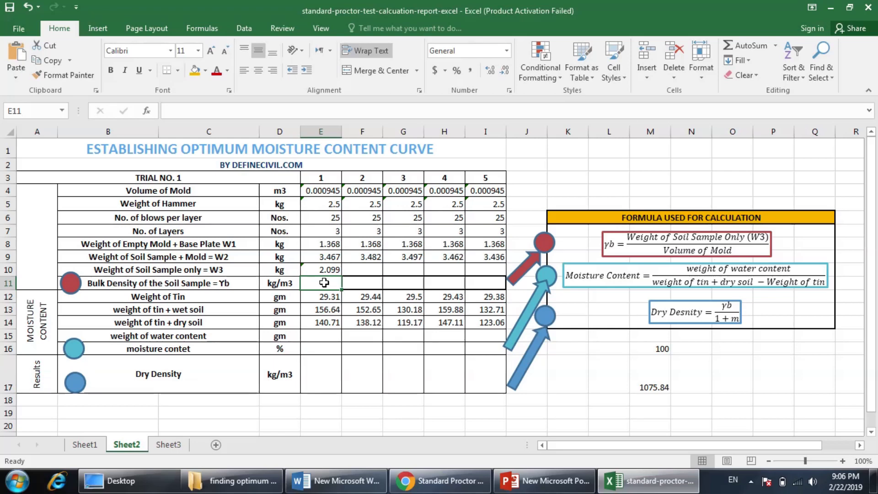
Step: Enter =E10/E4 in E11 for trial 1's bulk density
type("=")
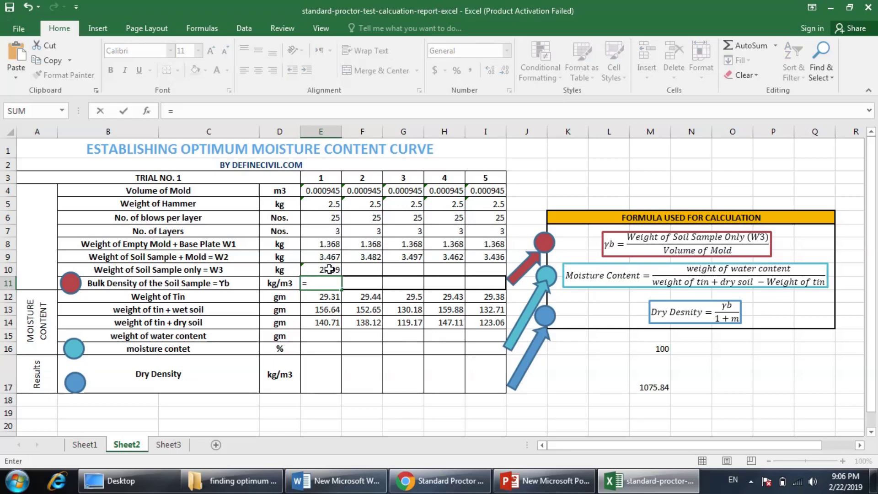
left_click(329, 269)
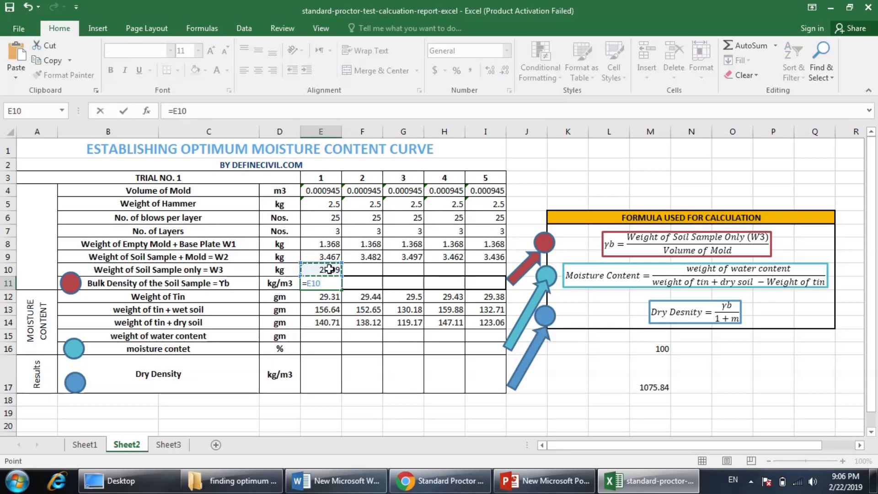
type("/")
left_click(323, 194)
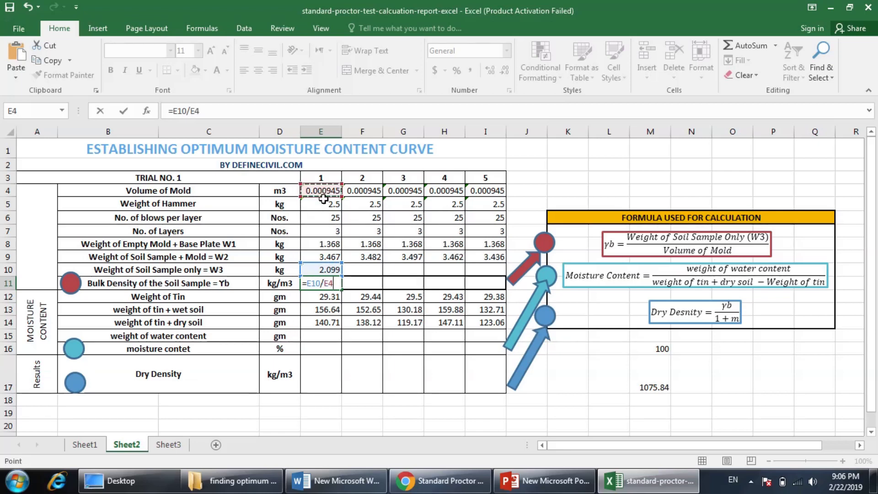
key("Return")
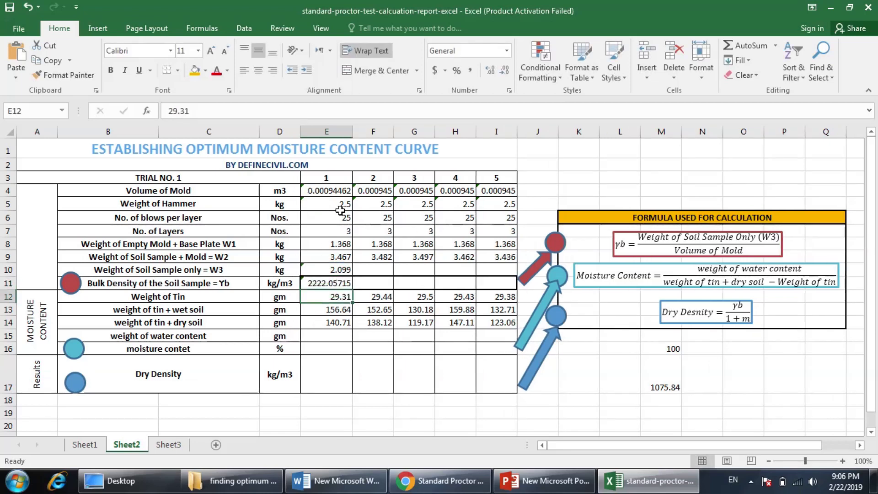
Step: Decrease the bulk density's decimal places so it shows 2222.057
left_click(348, 286)
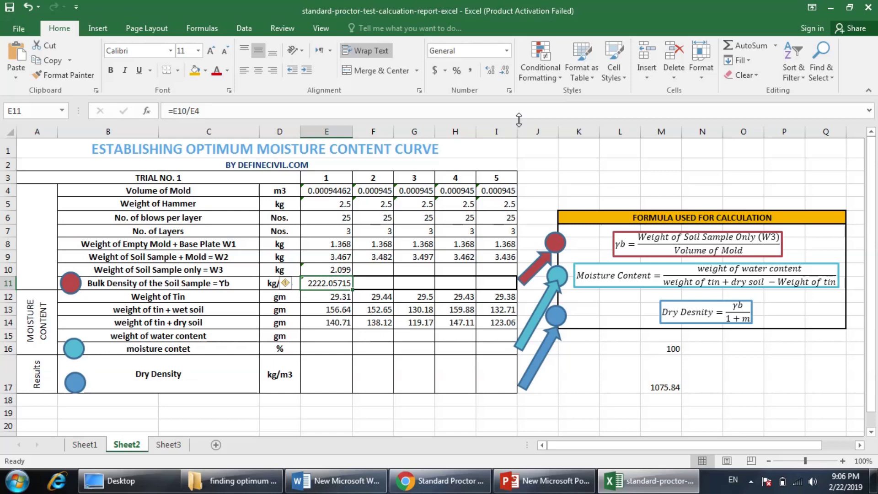
left_click(494, 73)
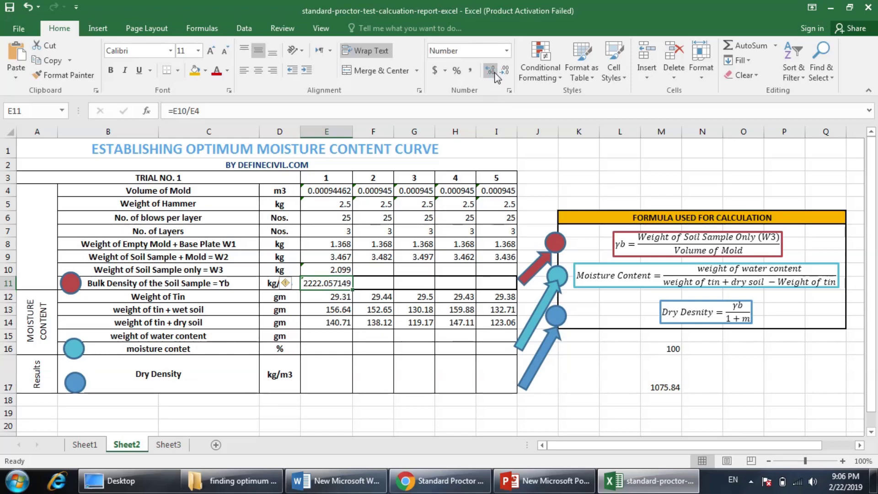
left_click(502, 72)
left_click(502, 72)
left_click(504, 72)
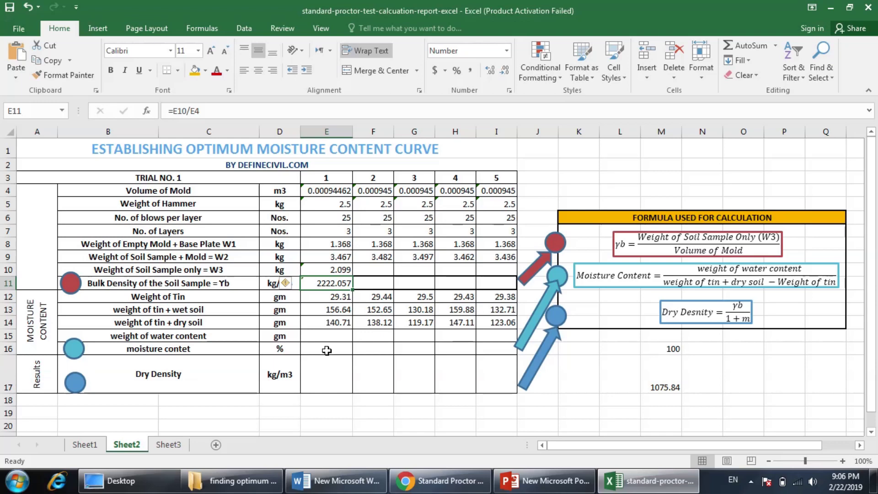
left_click_drag(339, 296, 341, 336)
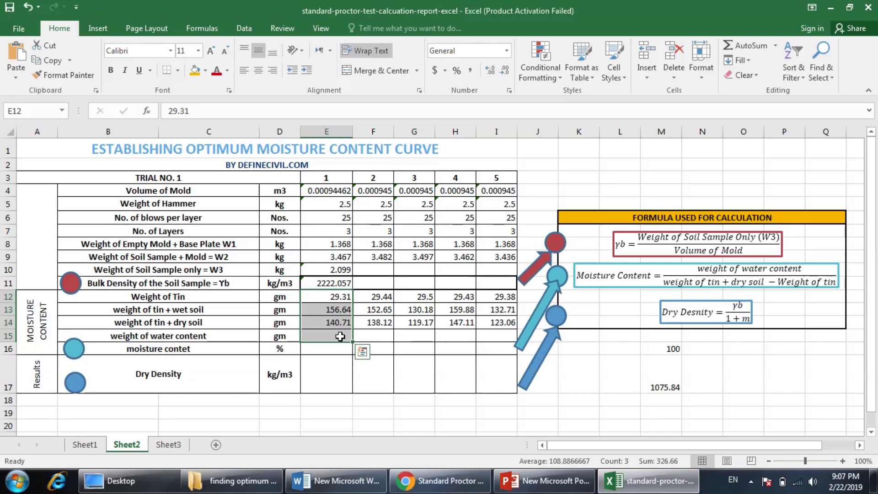
left_click(341, 336)
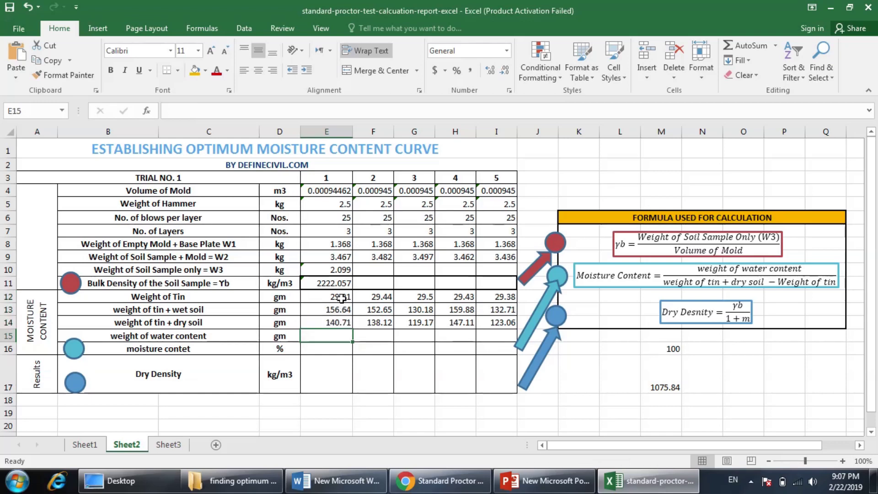
left_click_drag(341, 297, 340, 336)
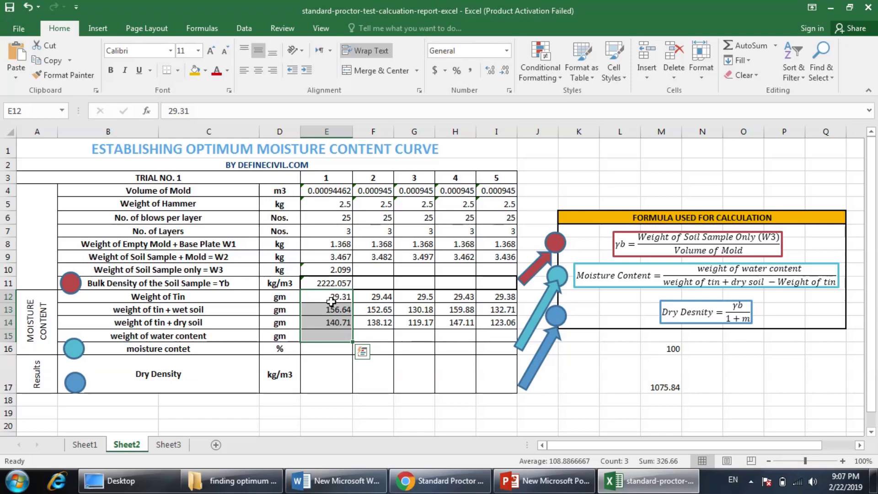
left_click(198, 297)
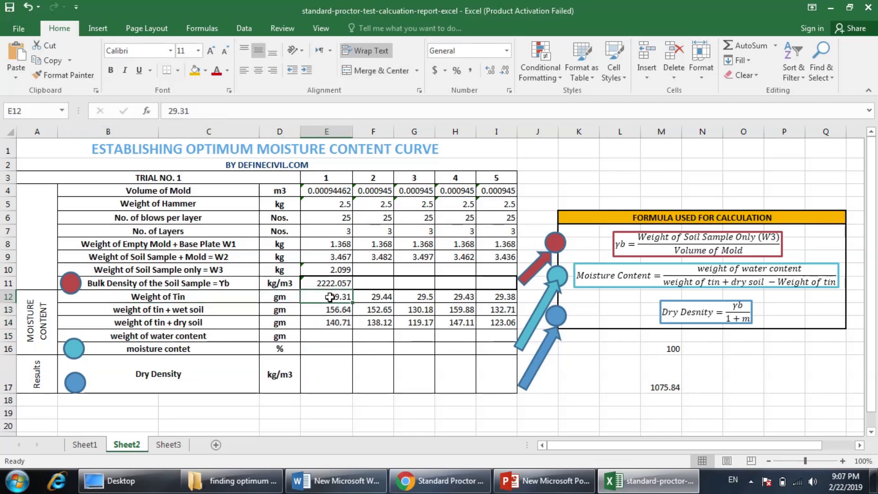
left_click(224, 309)
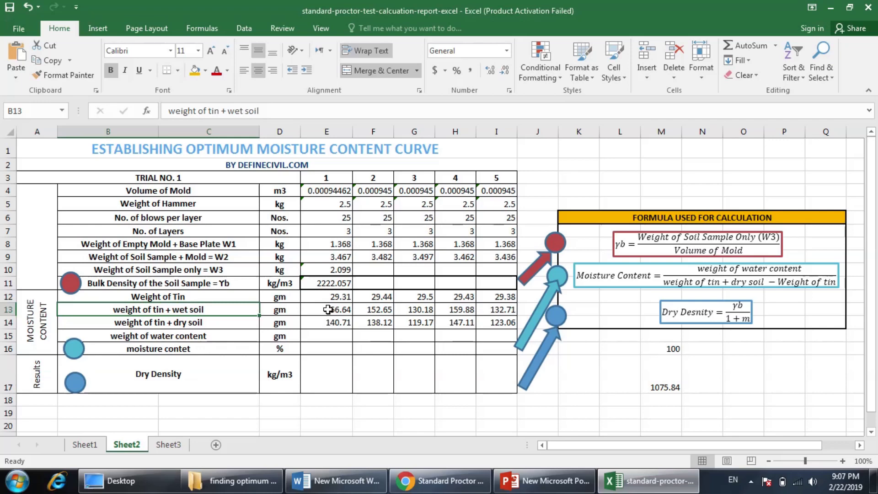
key("Down")
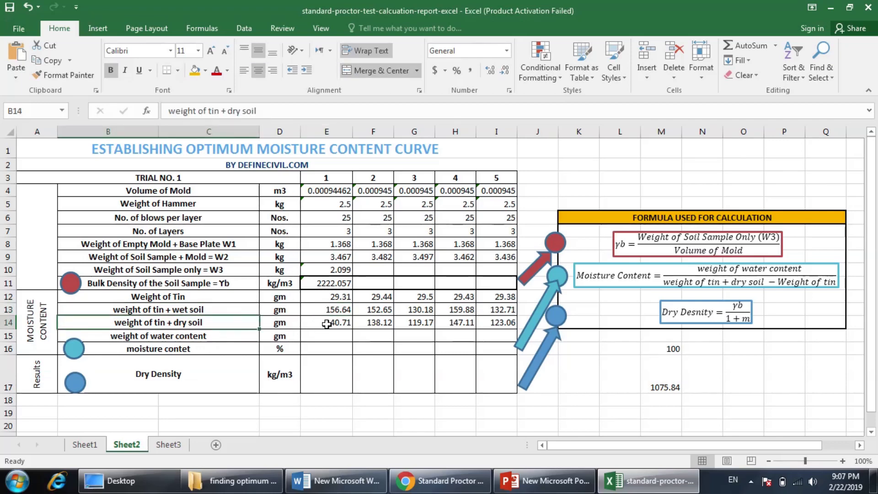
left_click(327, 323)
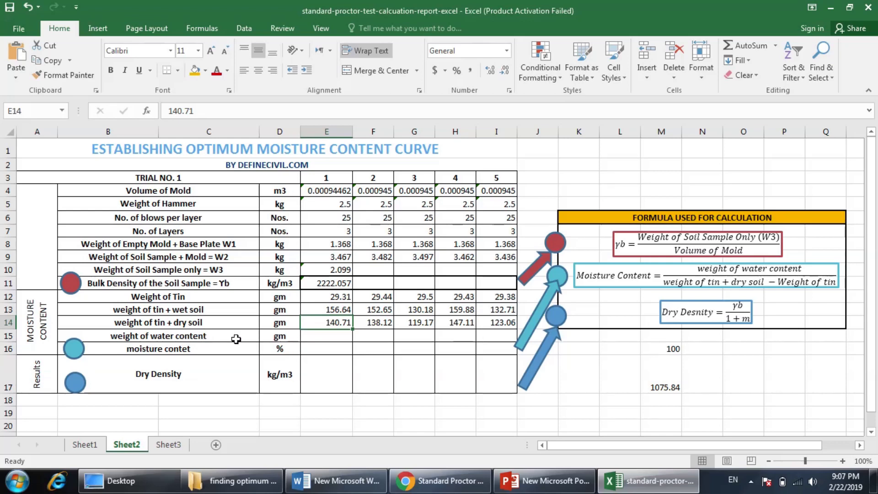
Step: Enter =E13-E14 in E15 for trial 1's water content of 15.93 gm, then select E16
left_click(312, 339)
type("=")
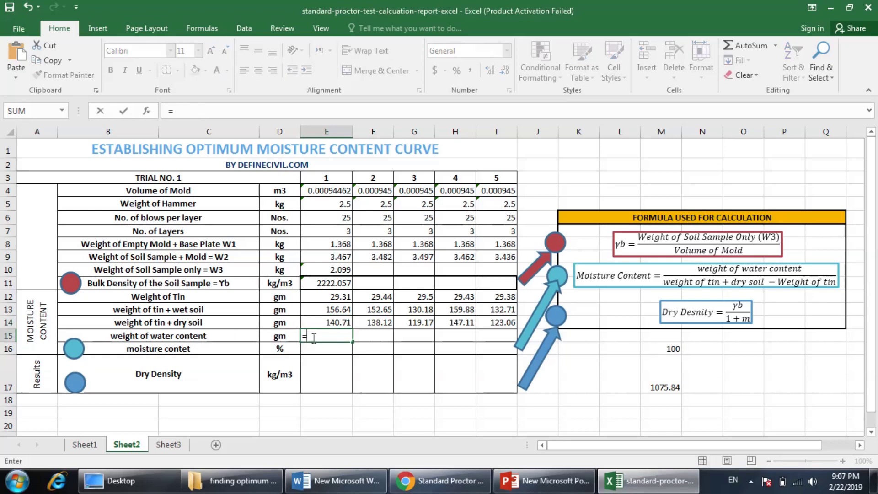
left_click(330, 311)
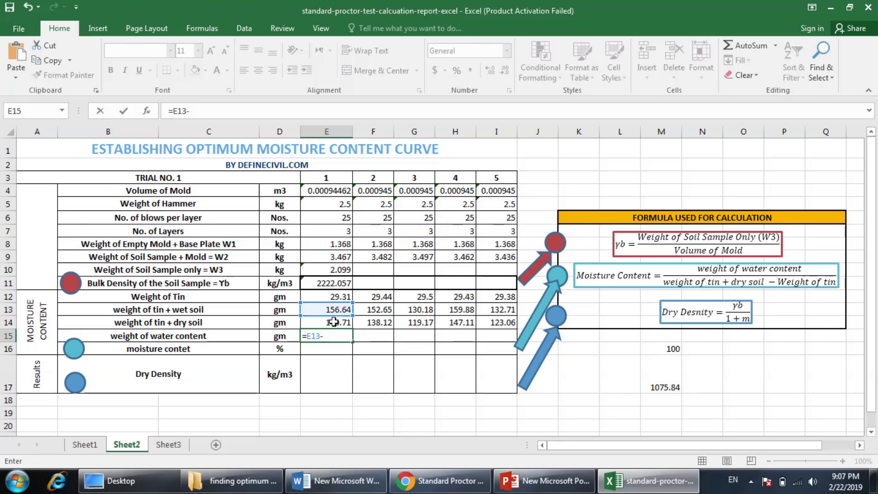
left_click(334, 322)
key("Return")
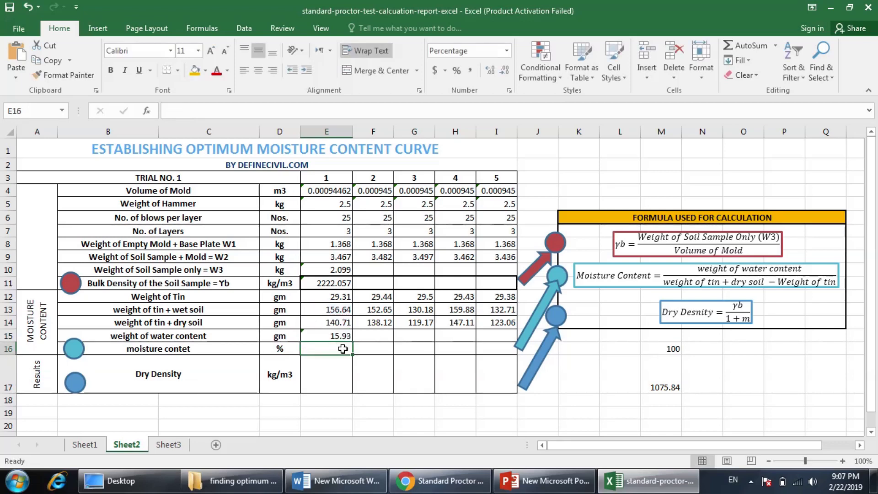
left_click(343, 336)
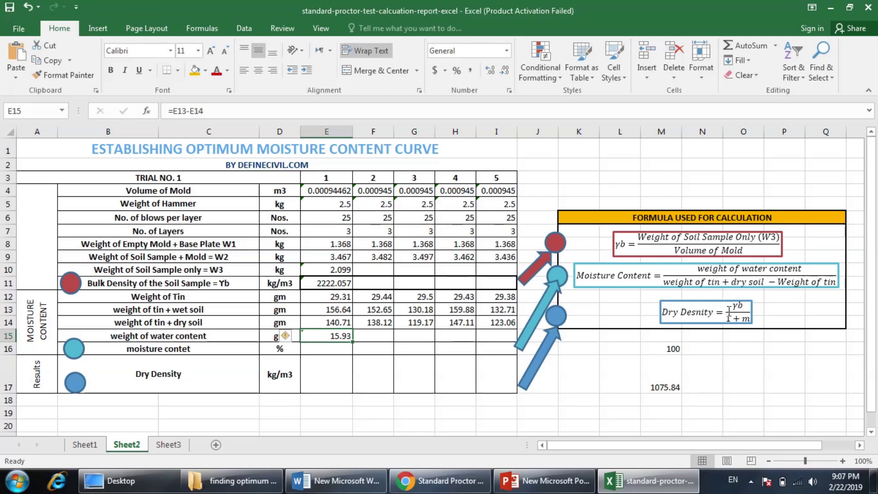
left_click(336, 348)
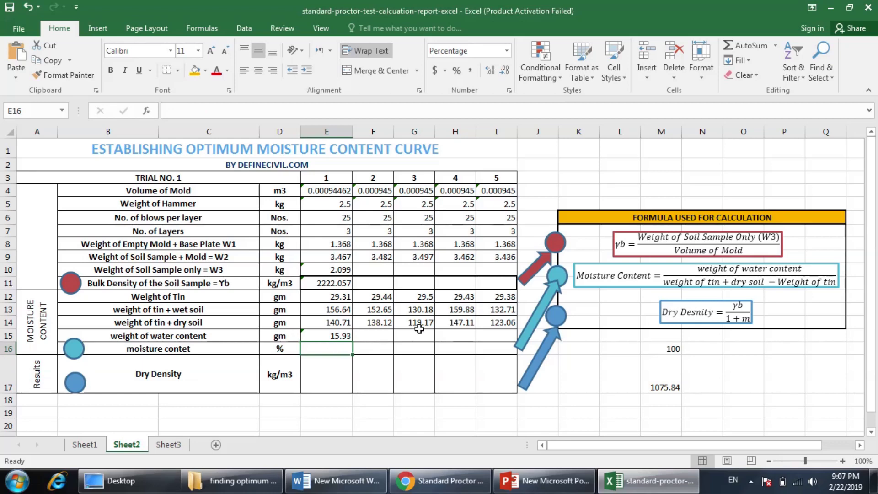
left_click_drag(730, 281, 747, 282)
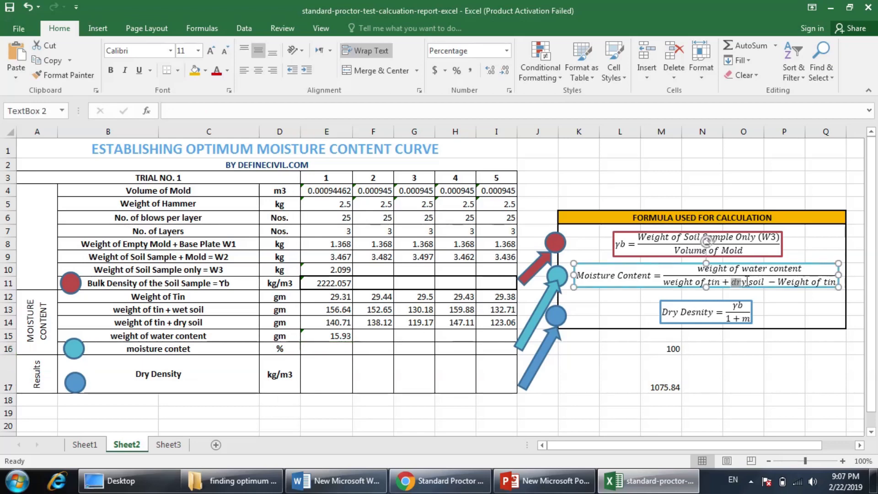
Step: Enter =E15/(E14-E12) in E16 for trial 1's moisture content
left_click(337, 350)
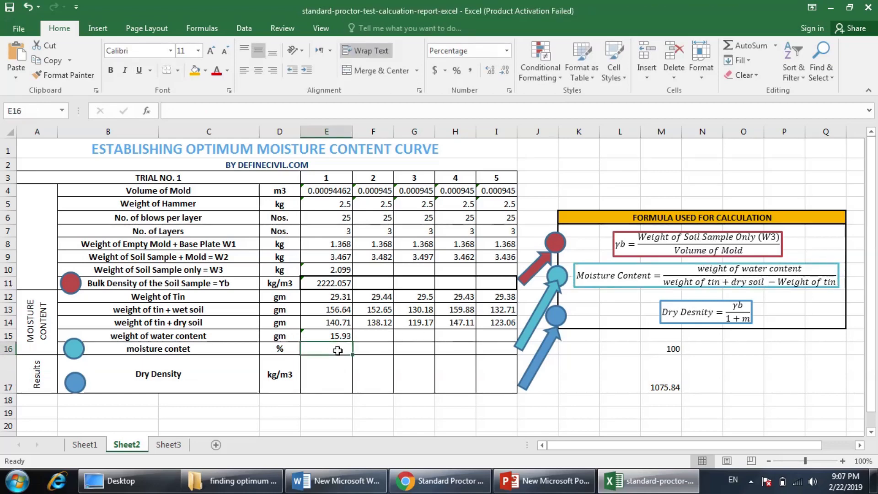
type("=")
left_click(346, 335)
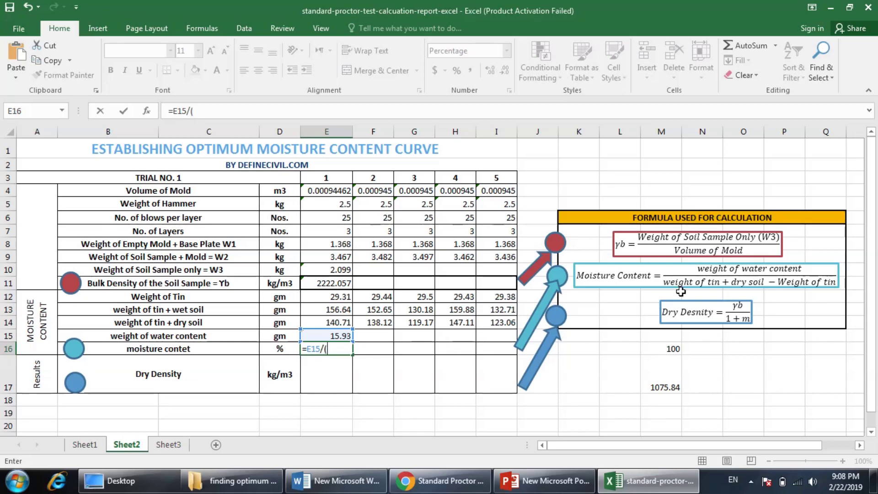
left_click(348, 321)
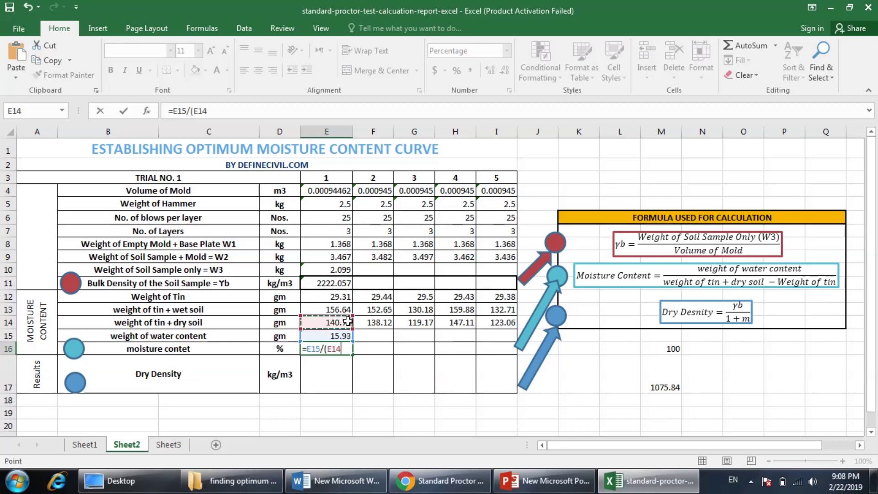
type("-")
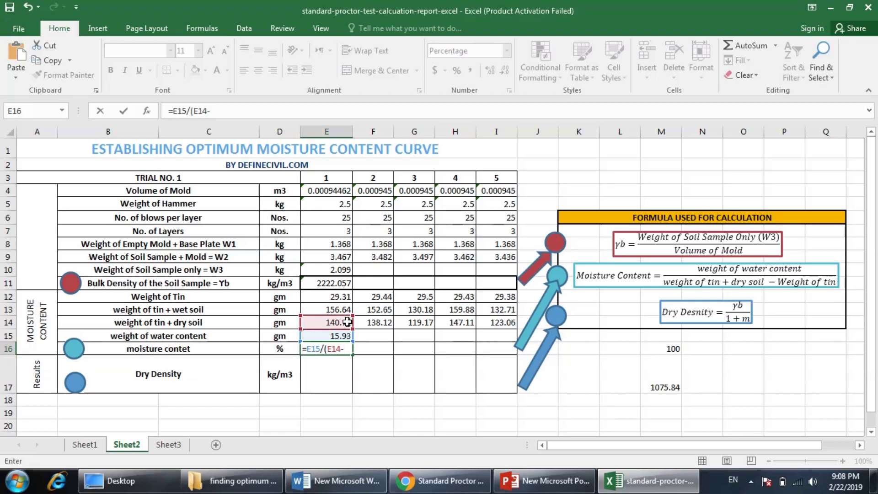
left_click(348, 297)
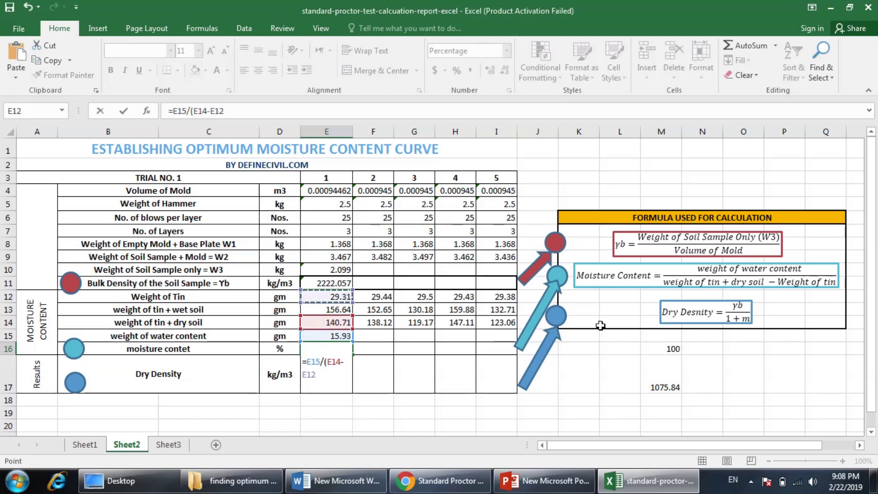
type(")")
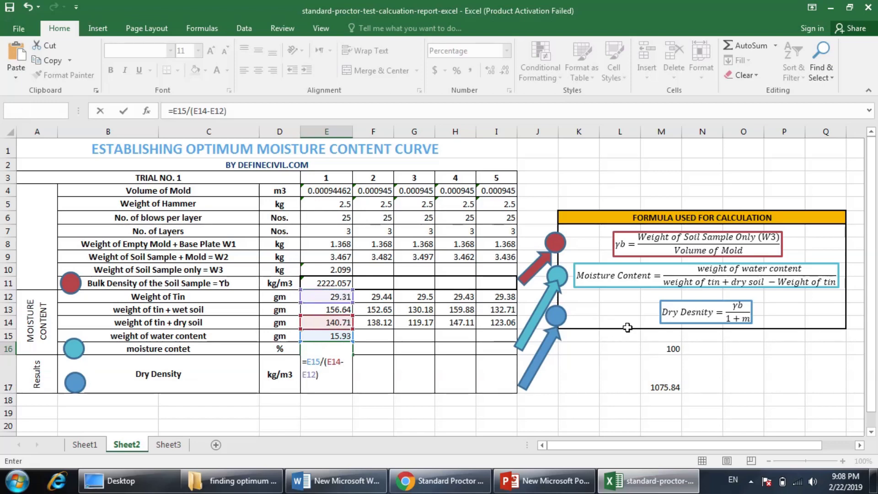
key("Return")
left_click(339, 349)
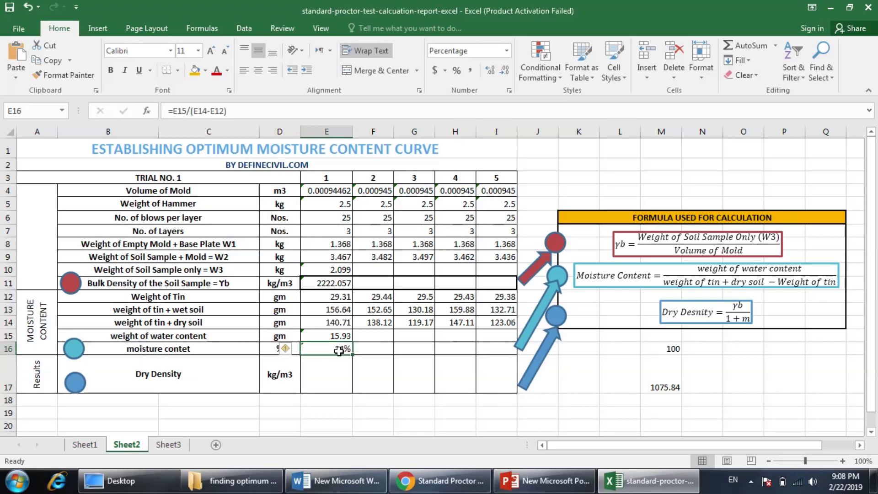
Step: Format E16 as Percentage with 0 decimal places so it reads 14%
right_click(343, 350)
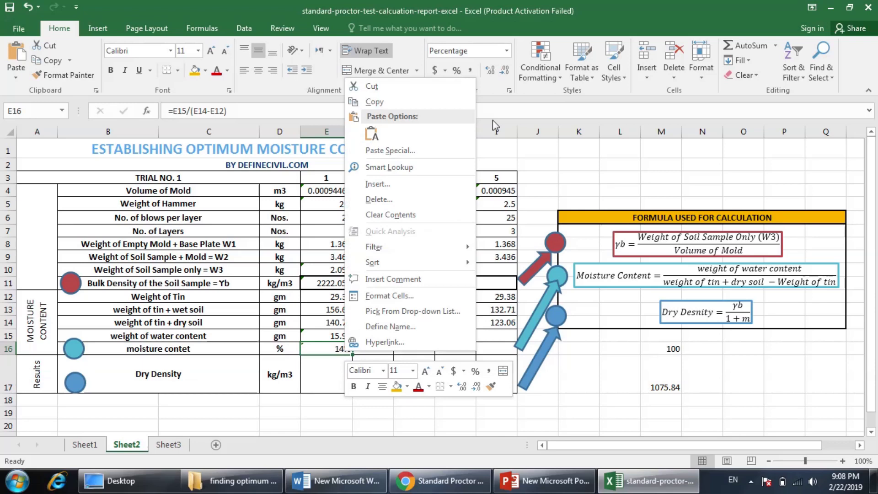
left_click(460, 74)
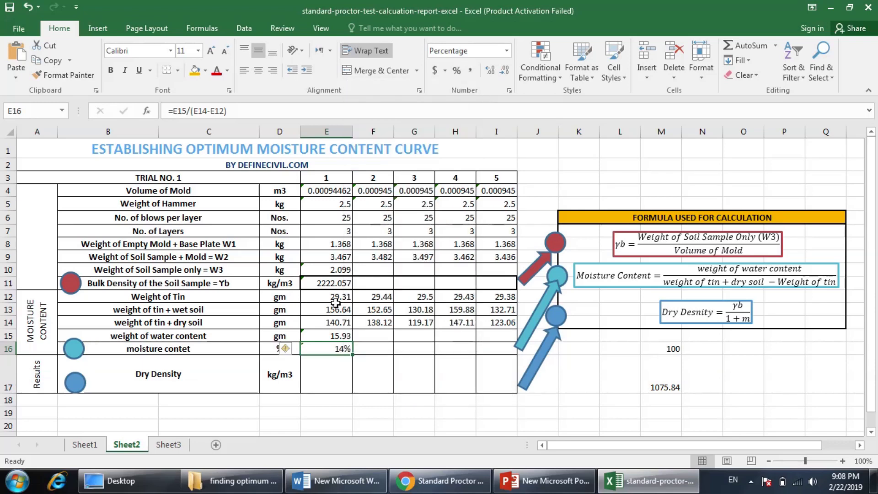
right_click(346, 349)
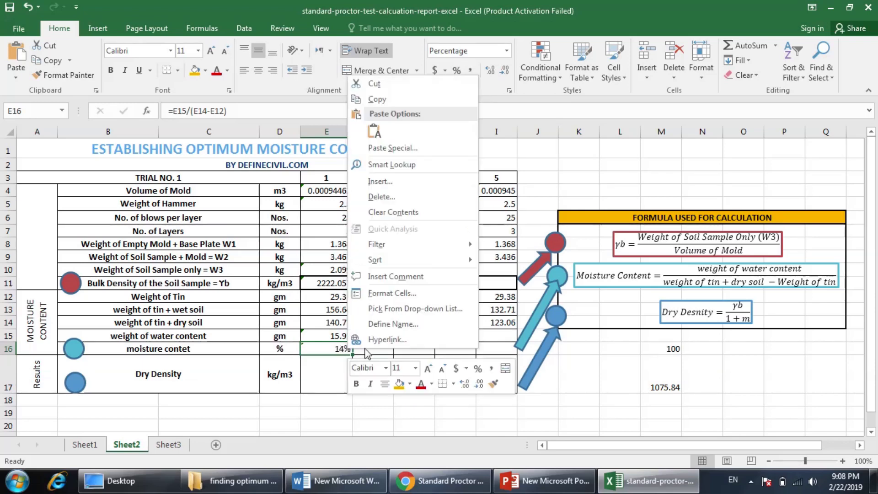
left_click(382, 295)
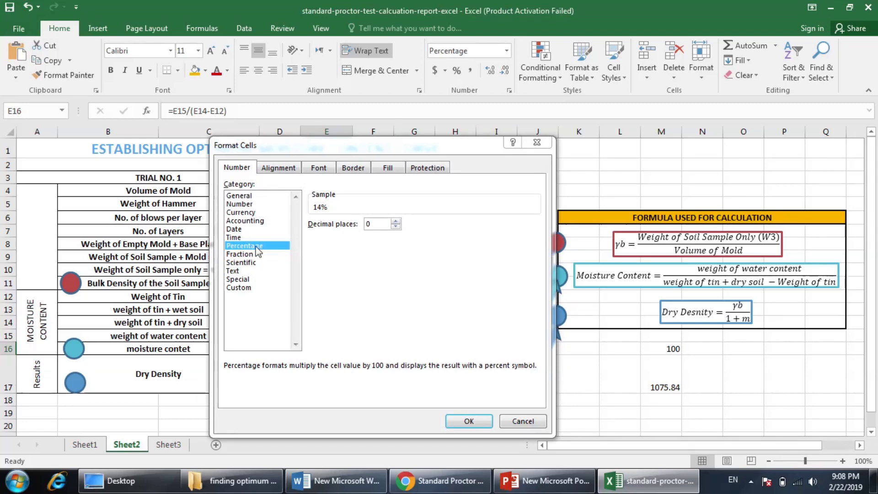
key("Return")
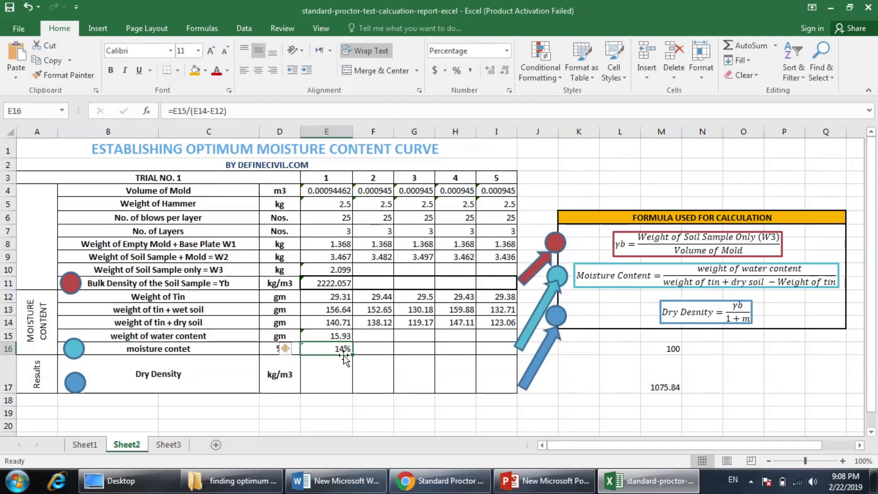
Step: Fill the E10, E11, E15 and E16 formulas right through column I for all five trials
left_click(342, 282)
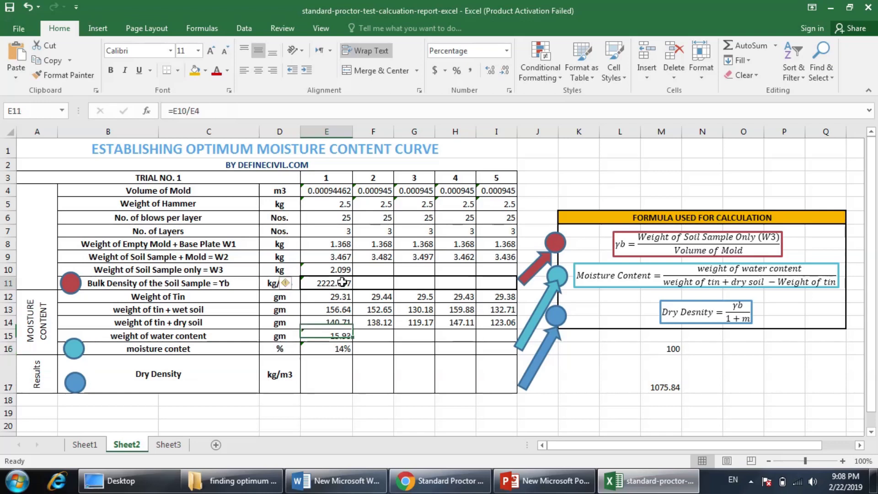
left_click(350, 272)
left_click_drag(351, 273, 500, 279)
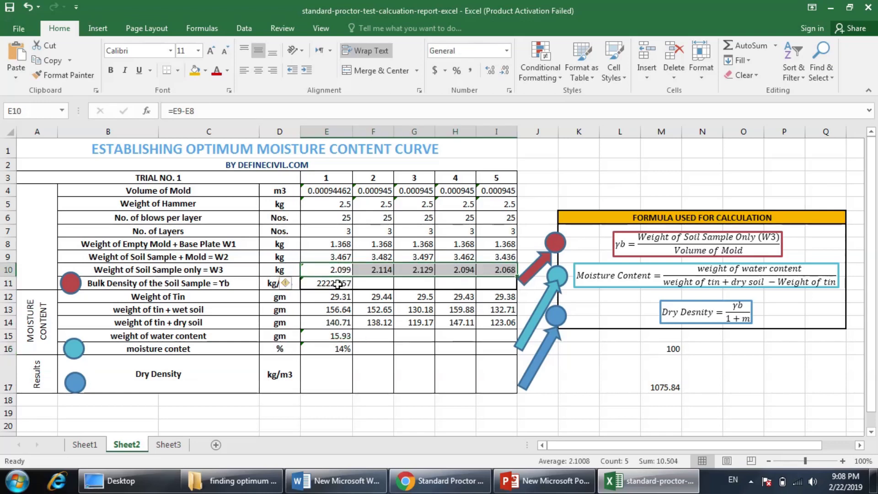
left_click(338, 283)
left_click_drag(352, 290, 505, 289)
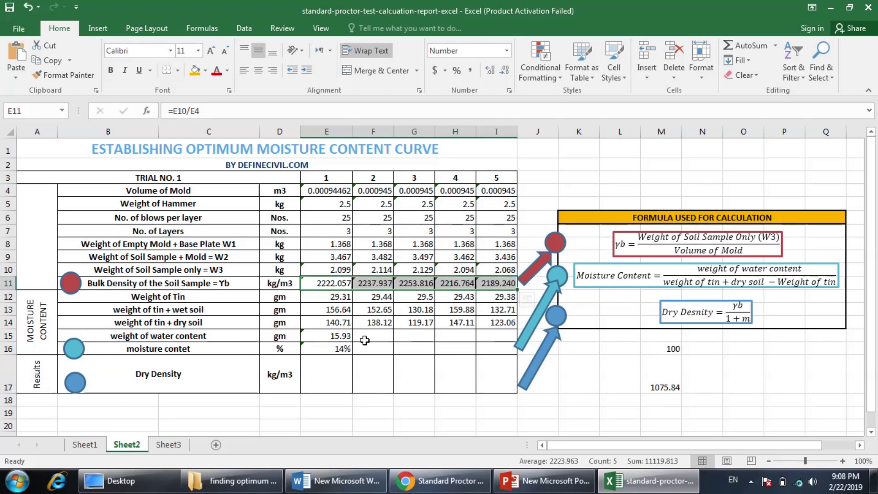
left_click(348, 336)
left_click_drag(353, 338, 503, 339)
left_click(347, 348)
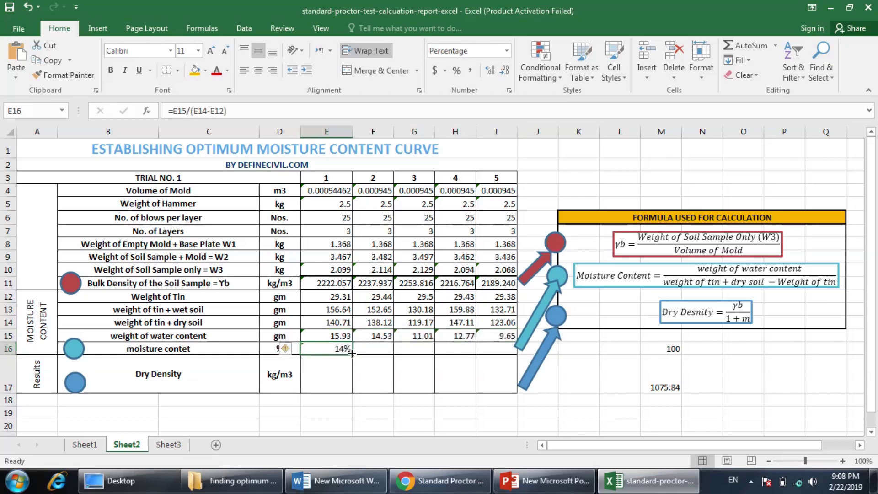
left_click_drag(352, 354, 500, 351)
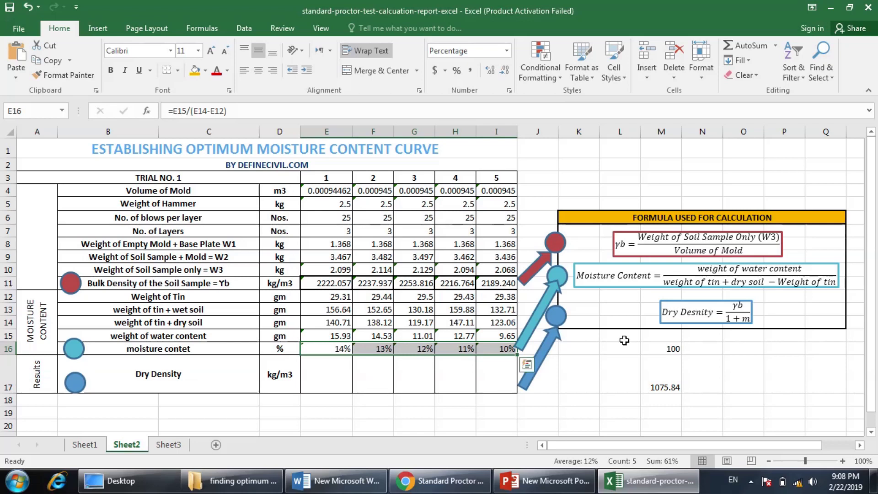
left_click_drag(734, 306, 736, 320)
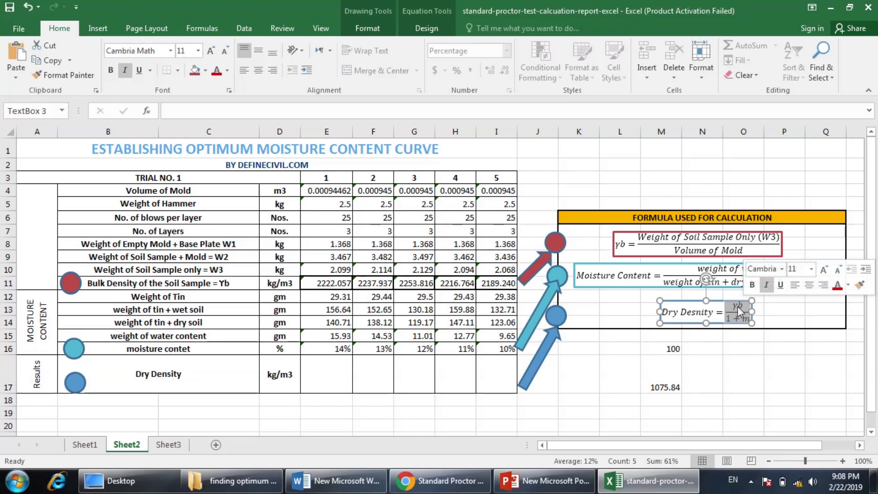
Step: Enter =E11/(1+E16) in E17 and fill it across to I17 for all five trials
left_click(340, 376)
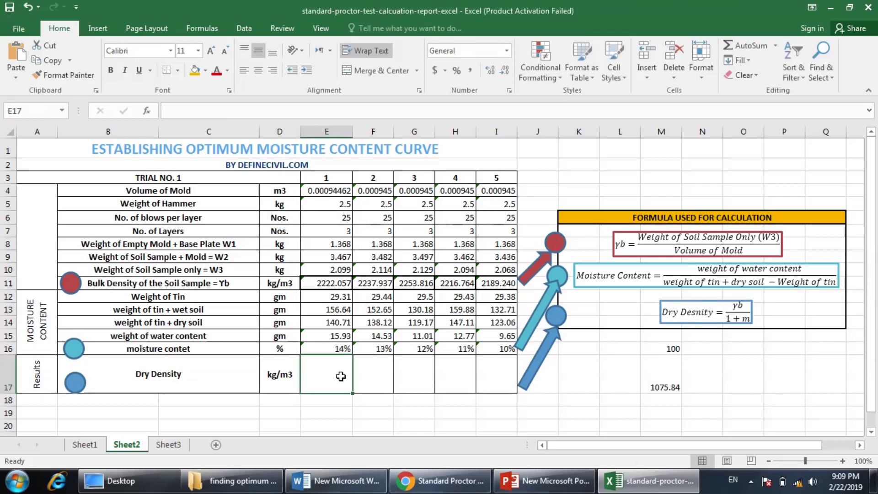
type("=")
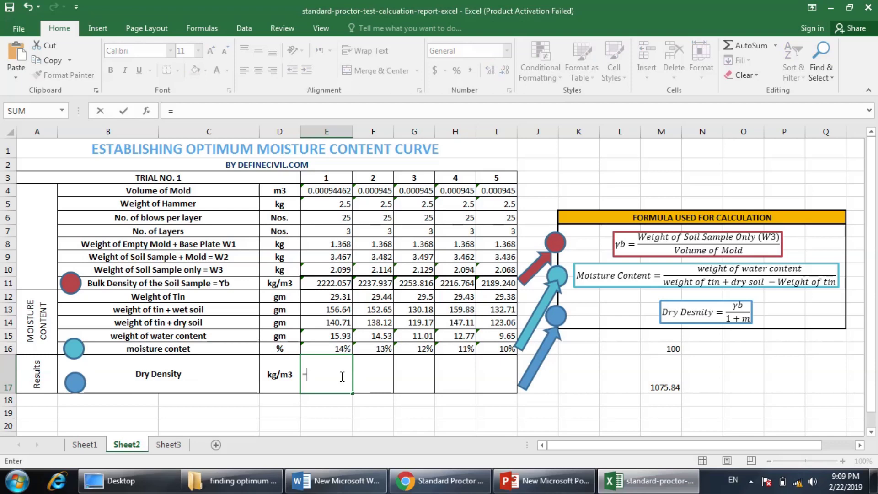
left_click(339, 284)
type("/")
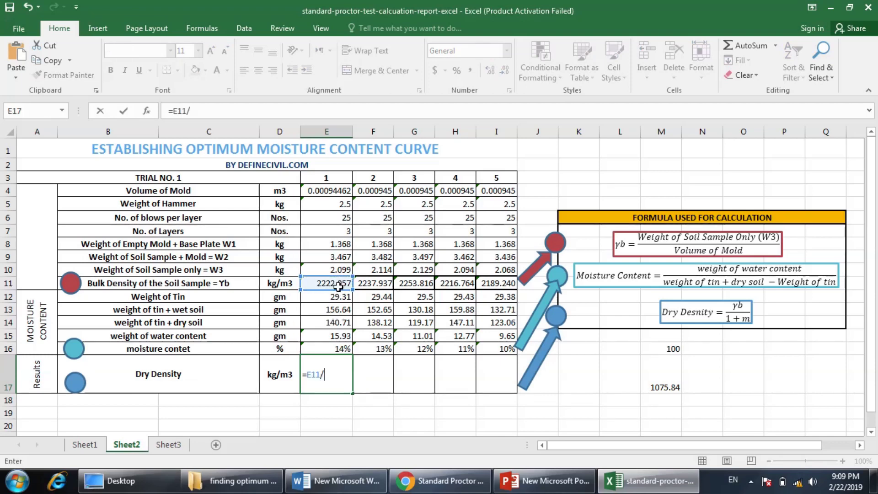
type("(+")
left_click(340, 348)
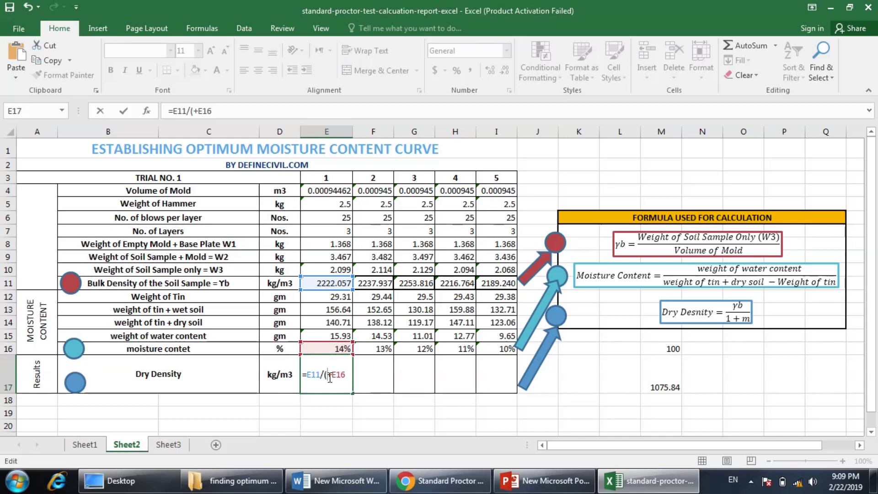
type("1")
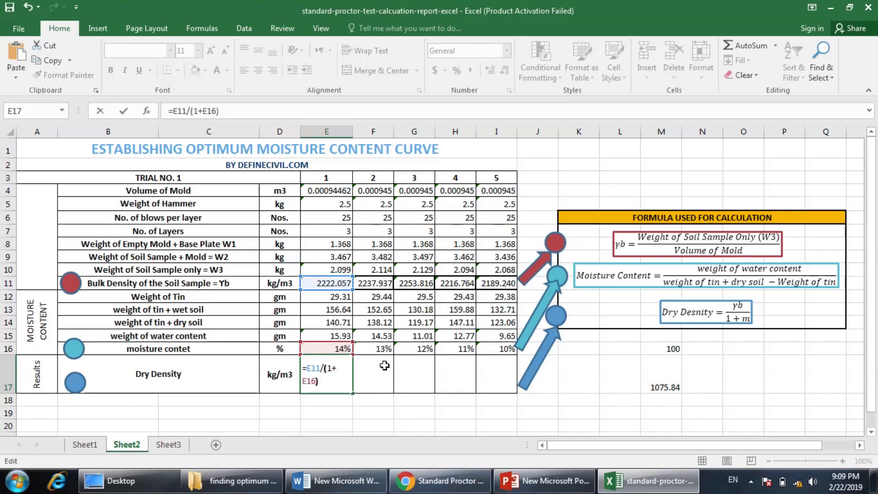
key("ctrl+Return")
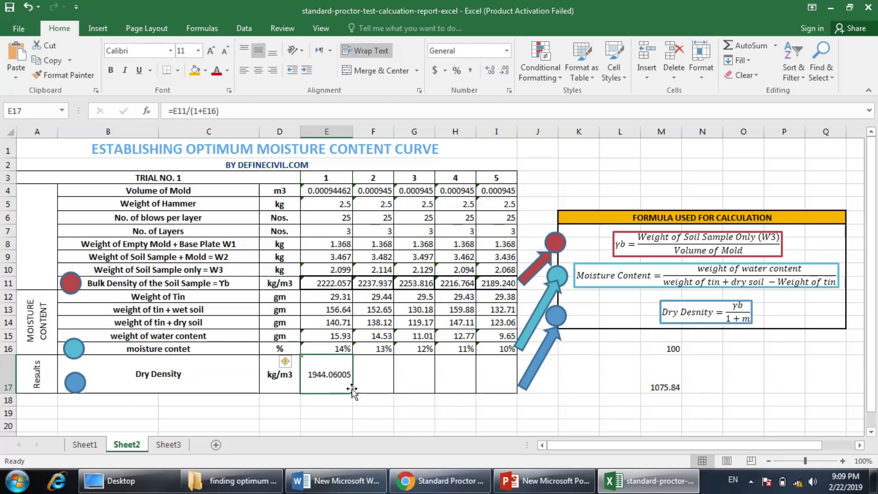
left_click_drag(353, 392, 352, 392)
left_click_drag(416, 388, 509, 391)
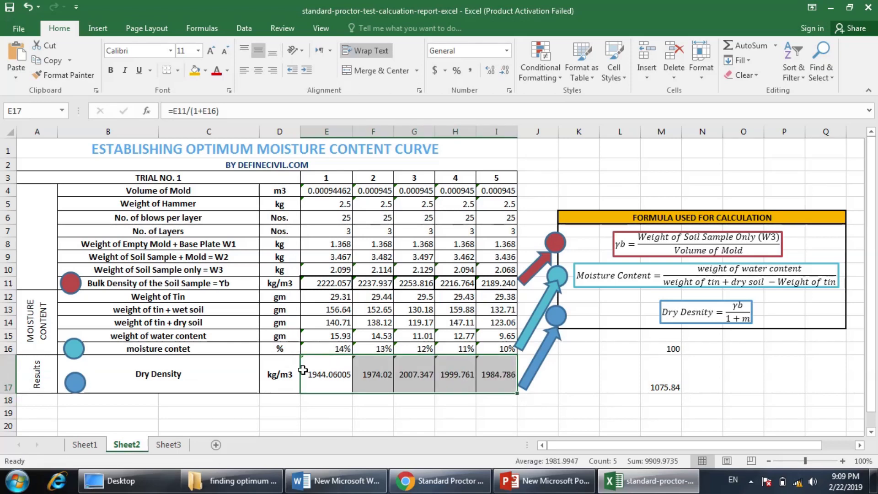
left_click_drag(361, 374, 330, 347)
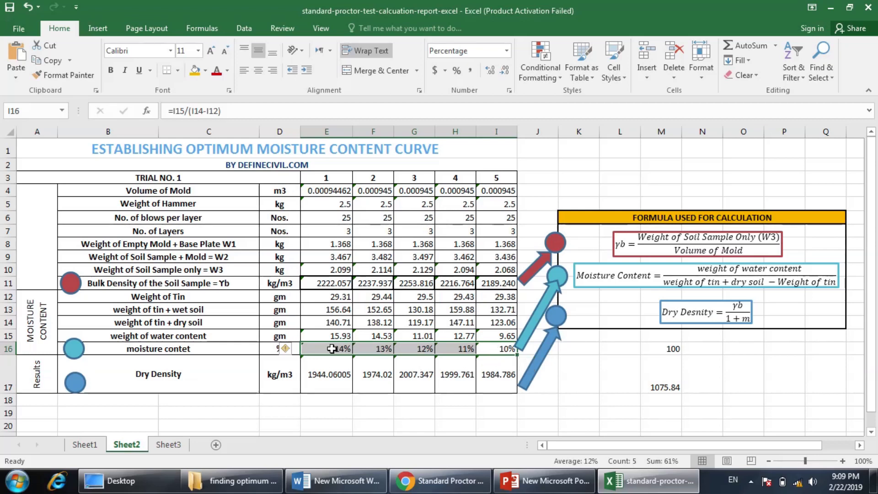
Step: Chart E16:I17 as an X Y Scatter with Smooth Lines and Markers
left_click_drag(331, 349, 502, 361)
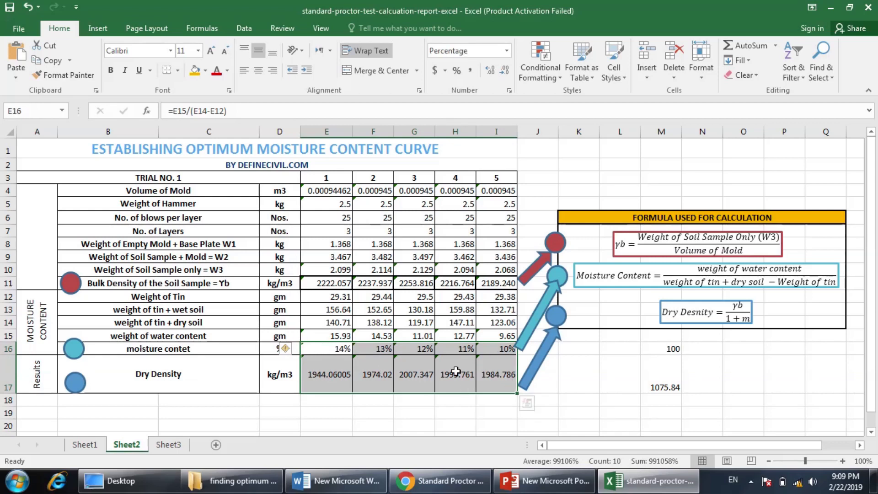
left_click(97, 28)
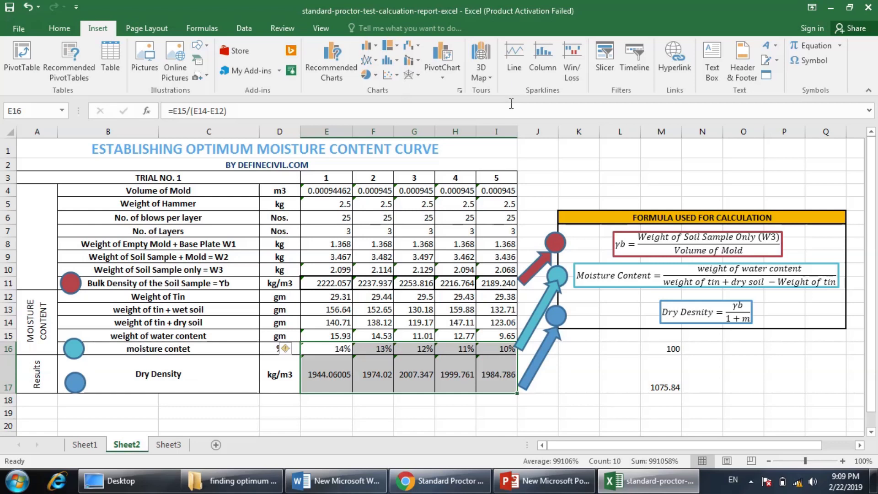
left_click(347, 76)
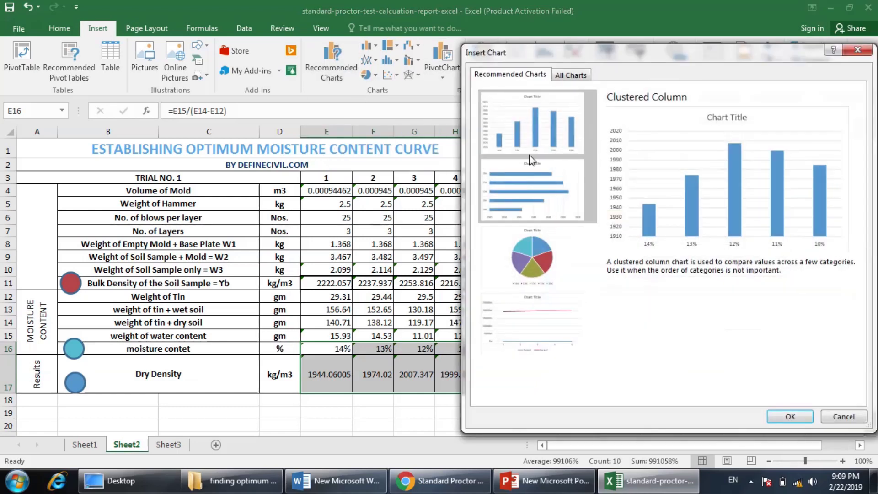
left_click(560, 77)
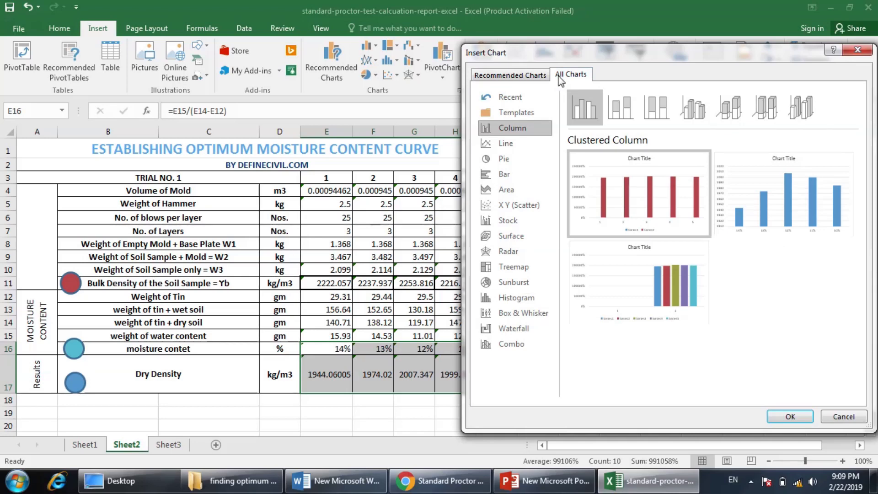
left_click(518, 205)
mouse_move(607, 158)
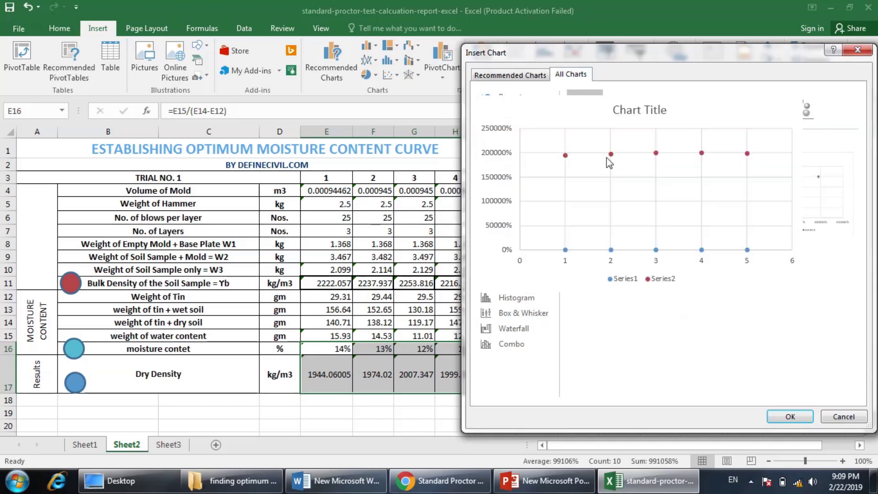
left_click(623, 108)
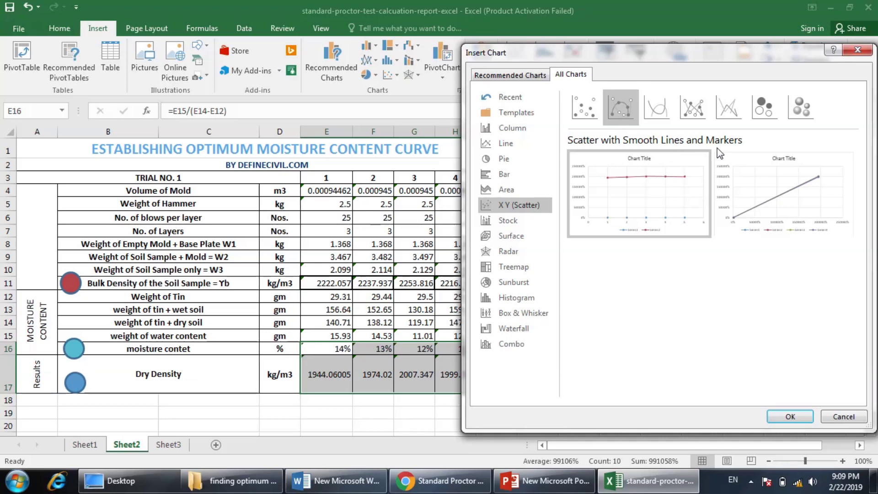
Step: Insert the smooth scatter chart, move it up and right, and apply Quick Layout 1
left_click(791, 417)
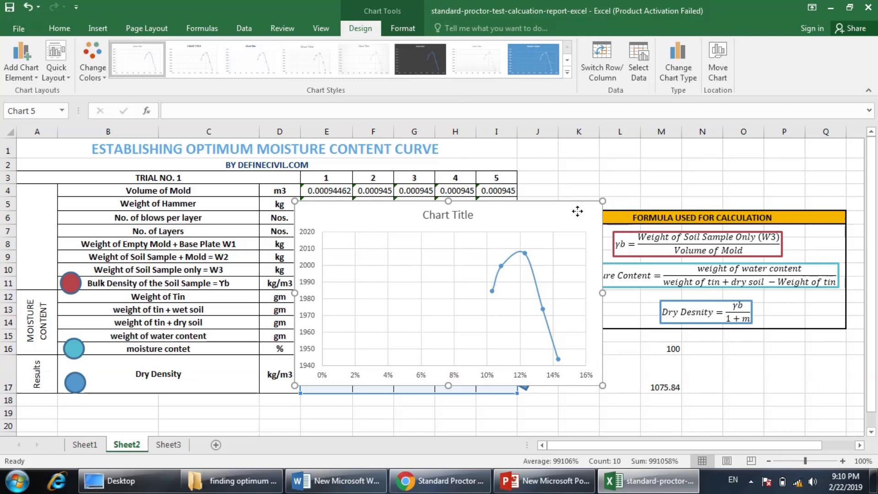
left_click_drag(577, 211, 696, 191)
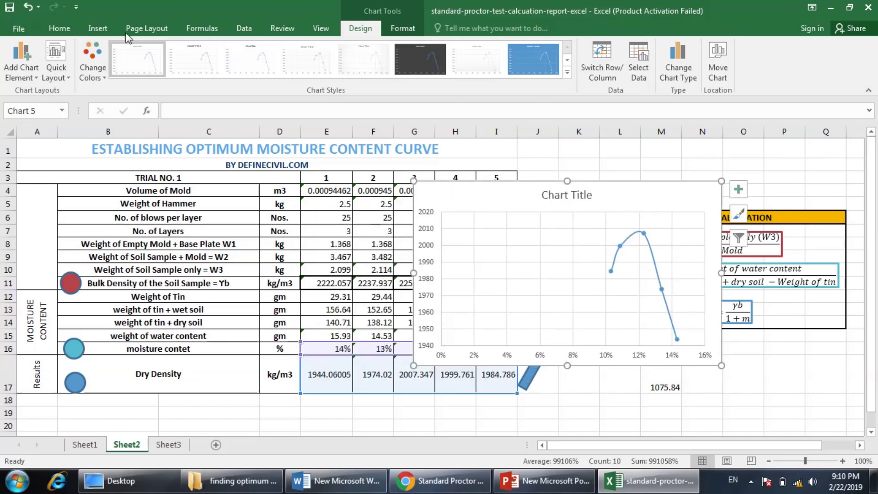
left_click(62, 69)
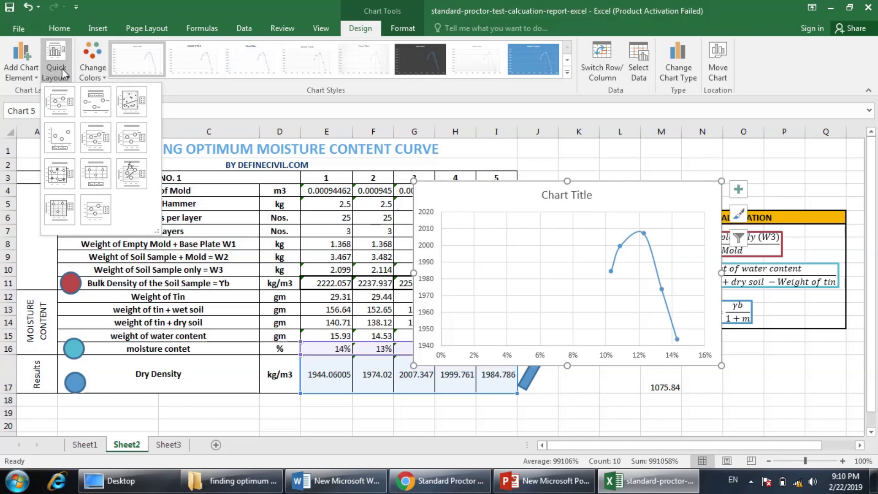
left_click(62, 104)
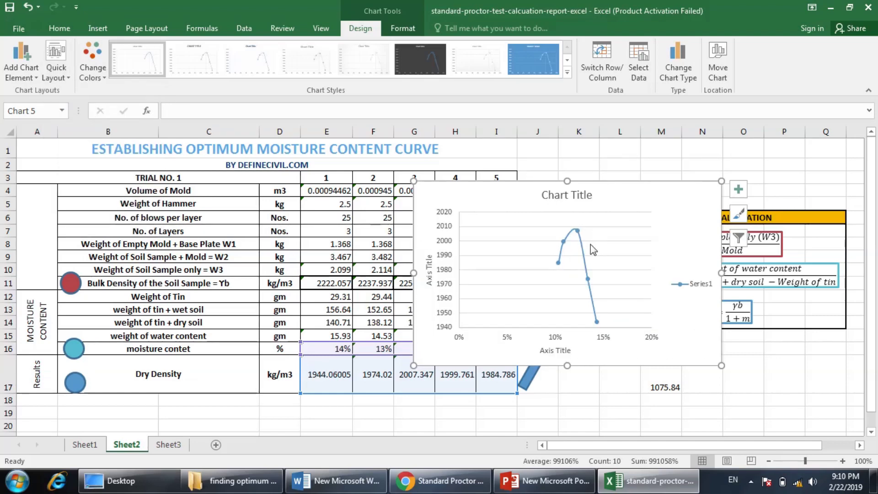
Step: Add major gridlines to the horizontal moisture axis
left_click(602, 344)
right_click(601, 344)
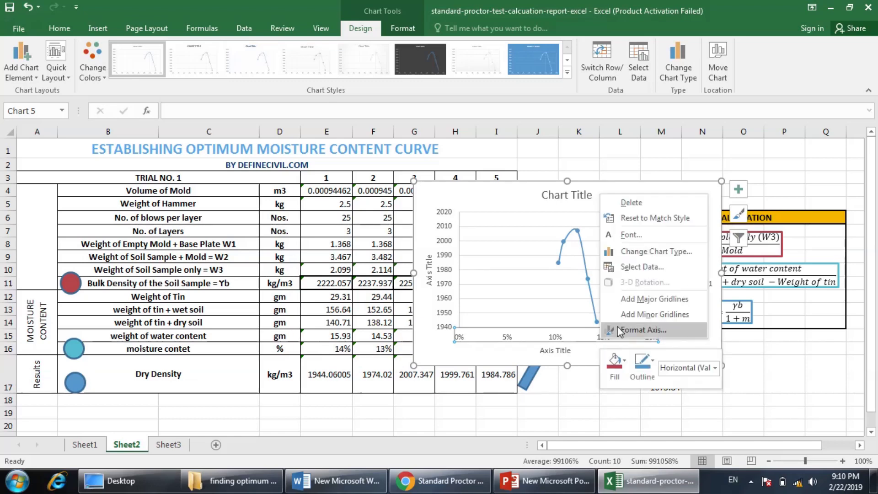
left_click(636, 300)
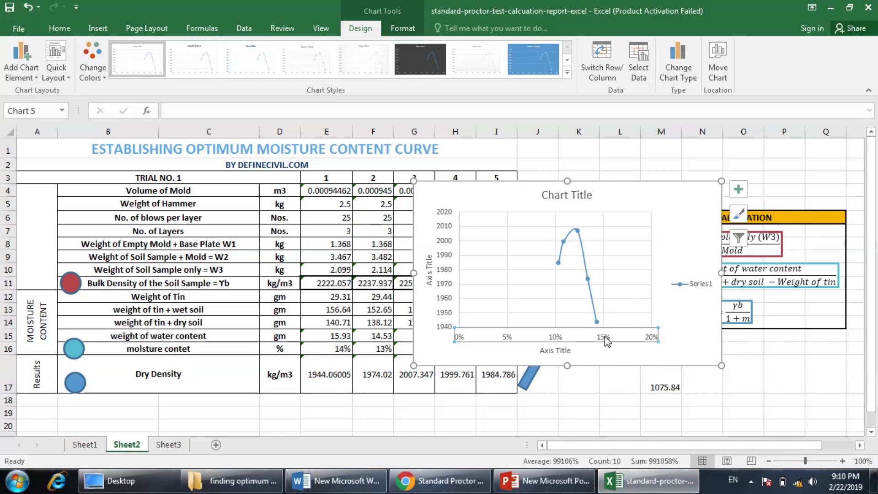
right_click(606, 341)
key("Escape")
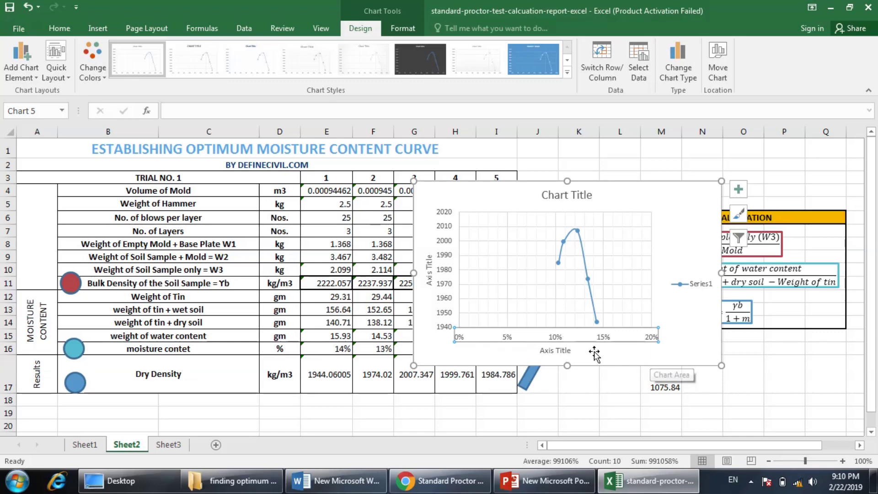
Step: Set the moisture axis minimum bound to 0.05 so it runs from 5% to 15%
right_click(567, 341)
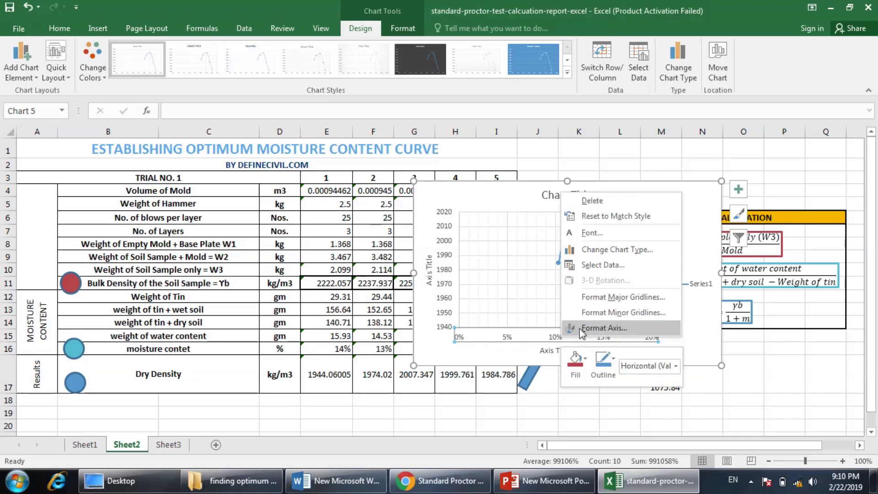
left_click(594, 383)
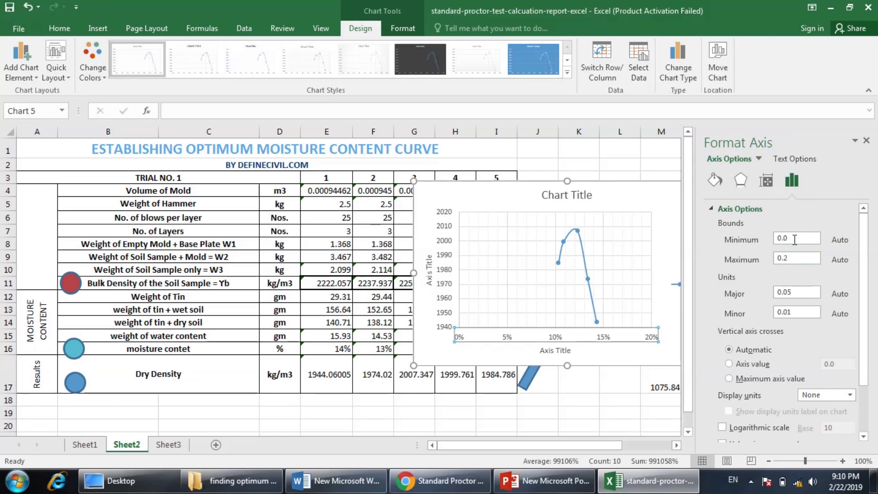
left_click(795, 240)
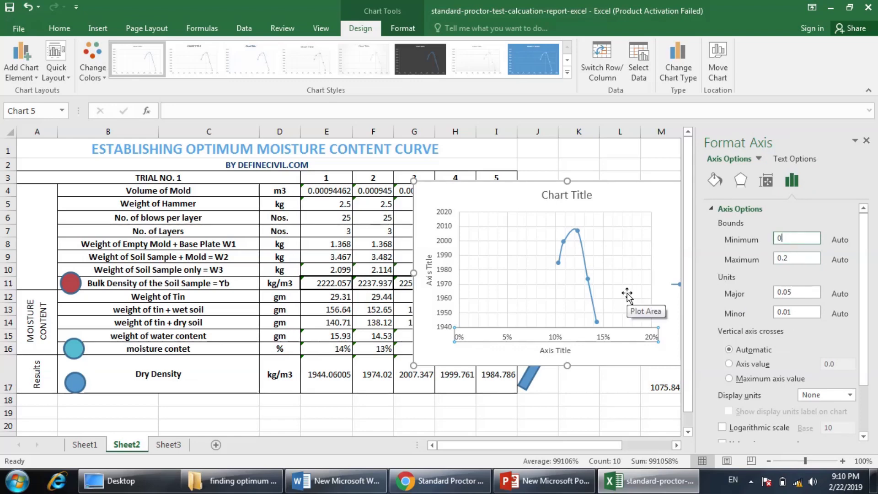
type(".05")
key("Return")
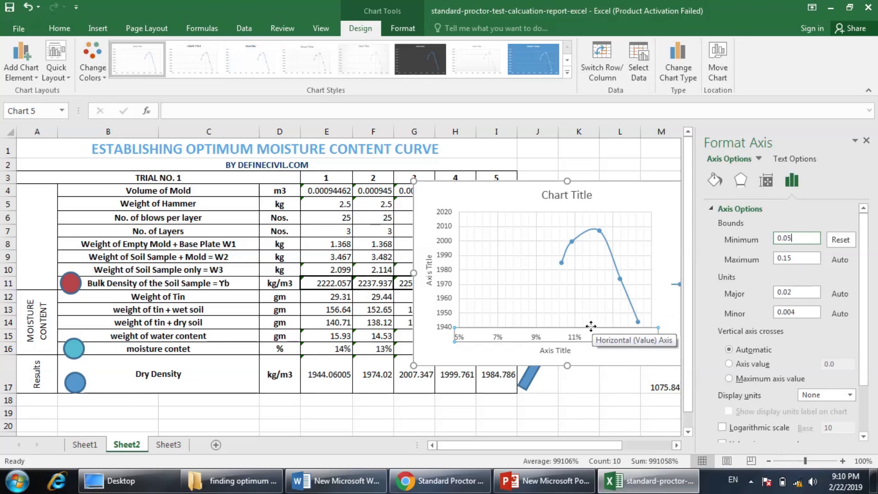
mouse_move(591, 230)
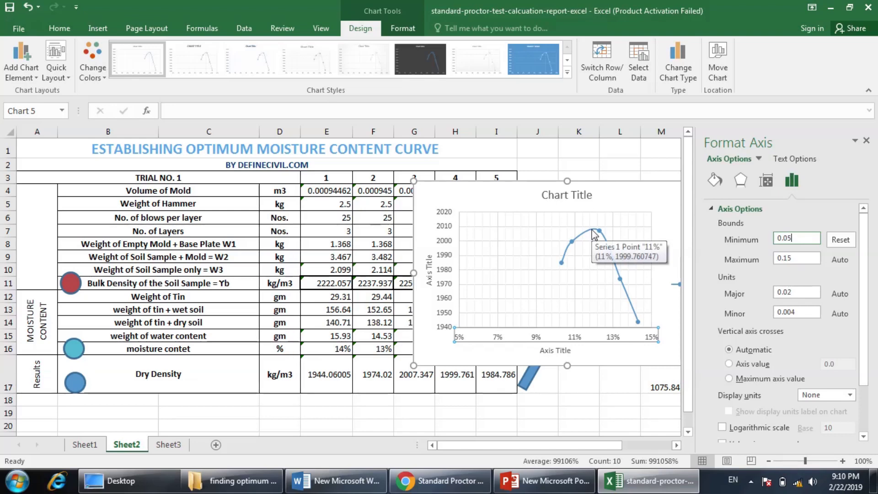
Step: Add data callouts showing moisture and dry density to every chart point
right_click(593, 234)
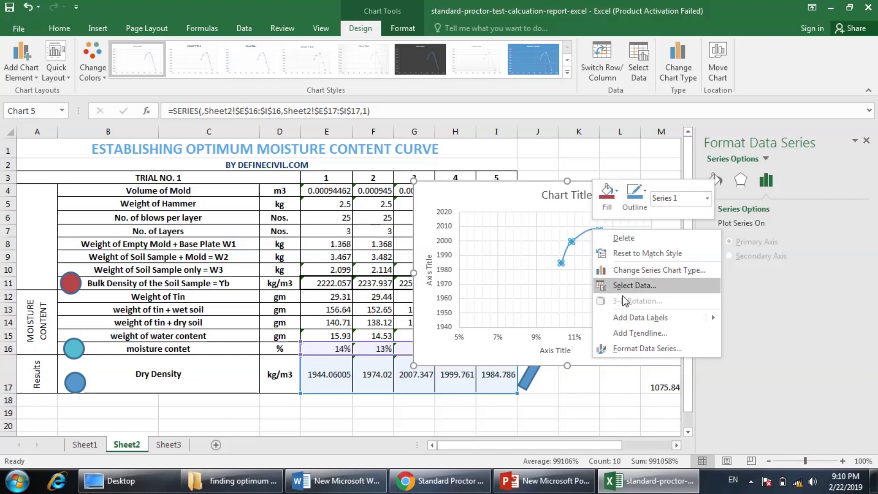
mouse_move(648, 320)
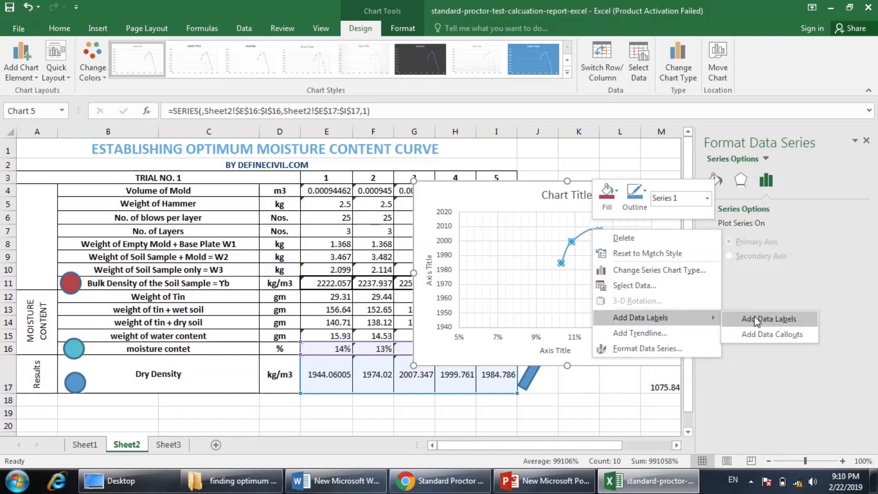
left_click(765, 342)
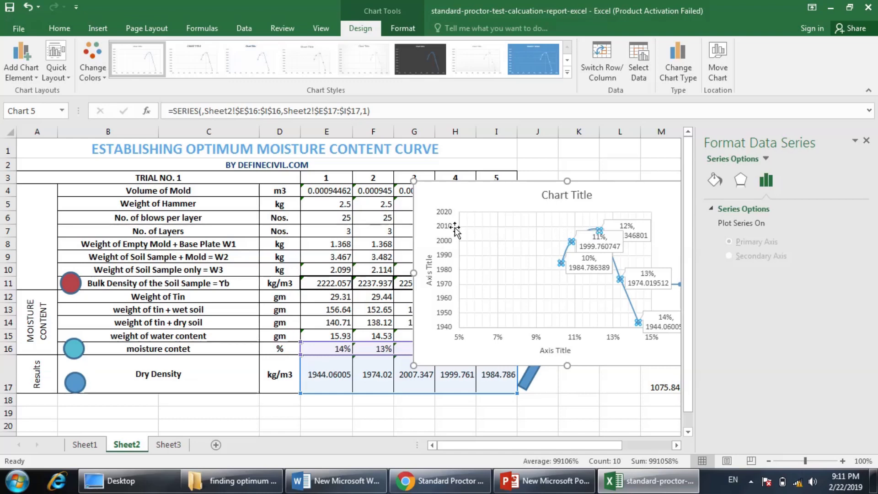
Step: Lift the 12% callout above the curve and shift the chart left
left_click(644, 225)
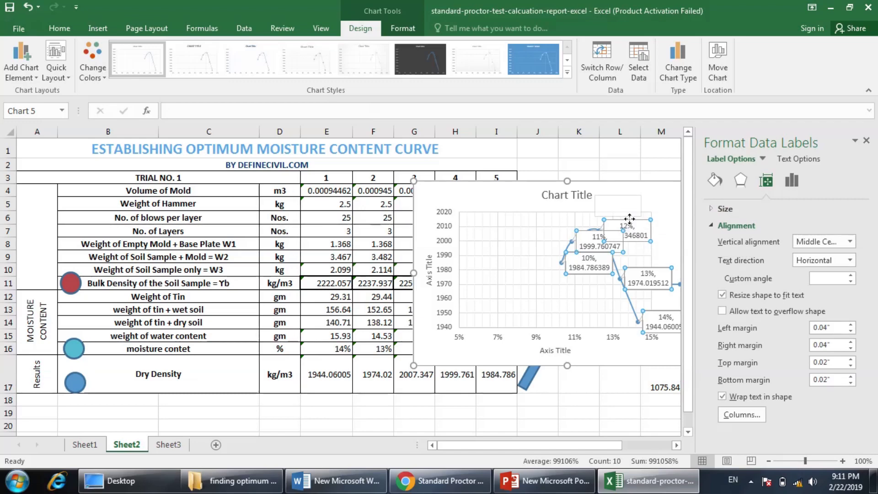
left_click(633, 220)
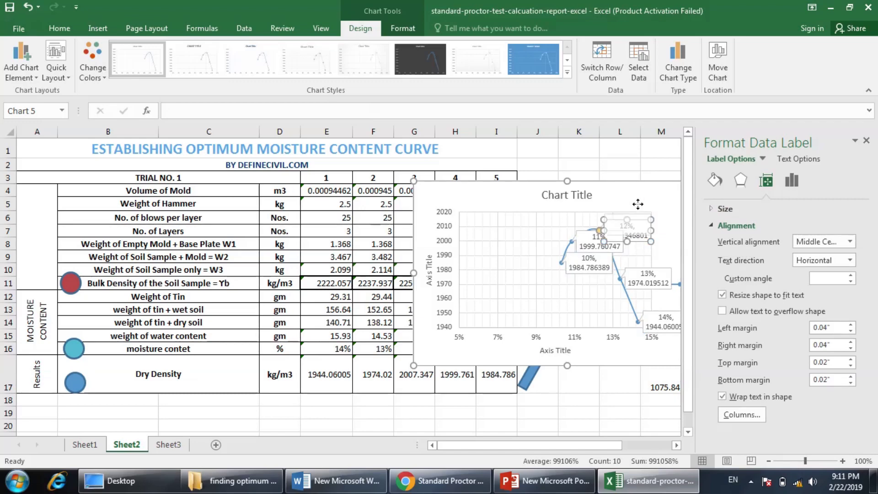
left_click_drag(638, 204, 637, 203)
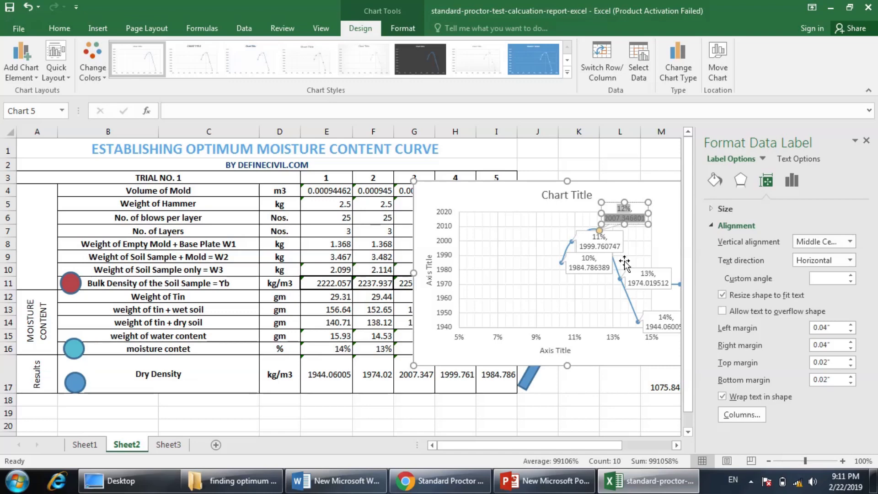
left_click_drag(507, 200, 379, 197)
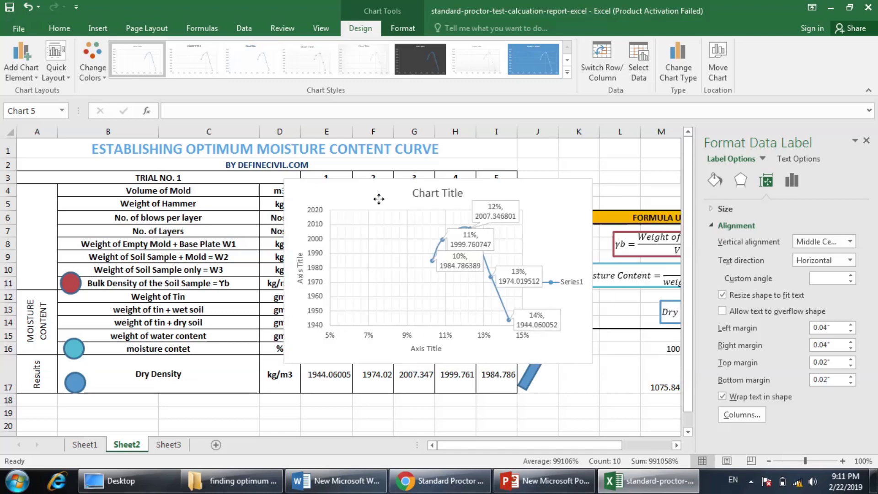
Step: Title the chart 'Proctor Relation of Moisture Content & Dry Density'
left_click(426, 195)
left_click(432, 192)
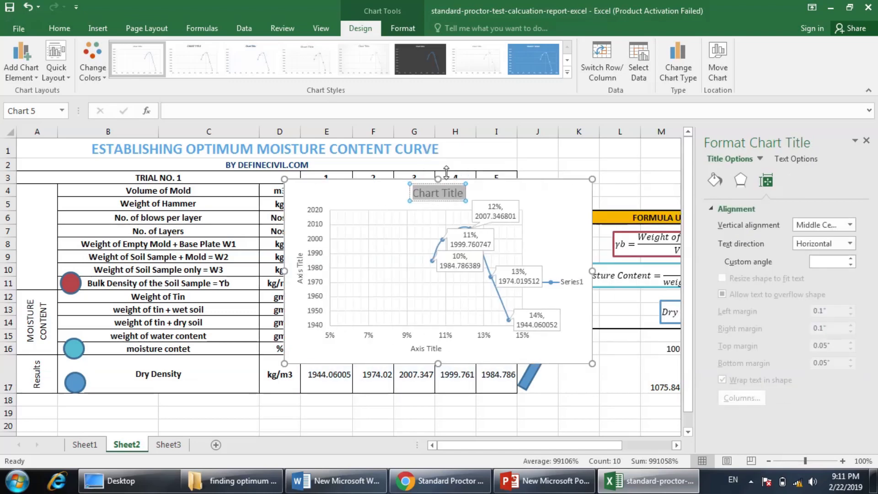
type("Proctor Rela")
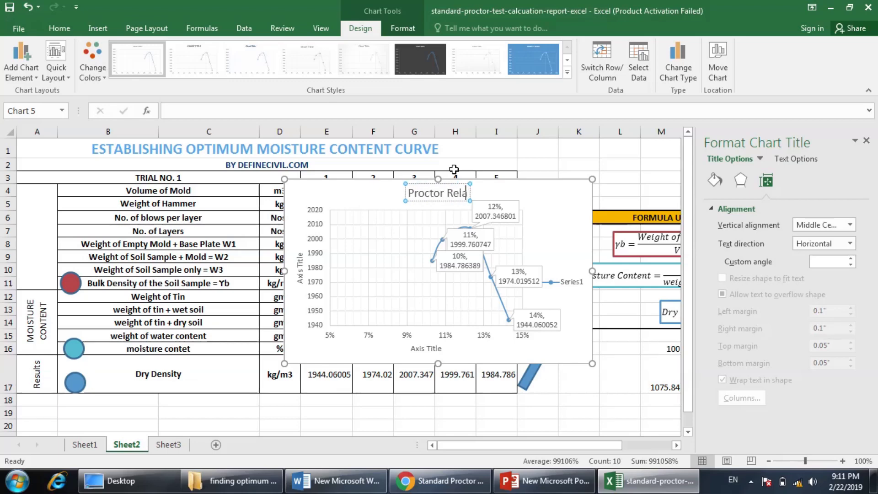
type("tion of Mo")
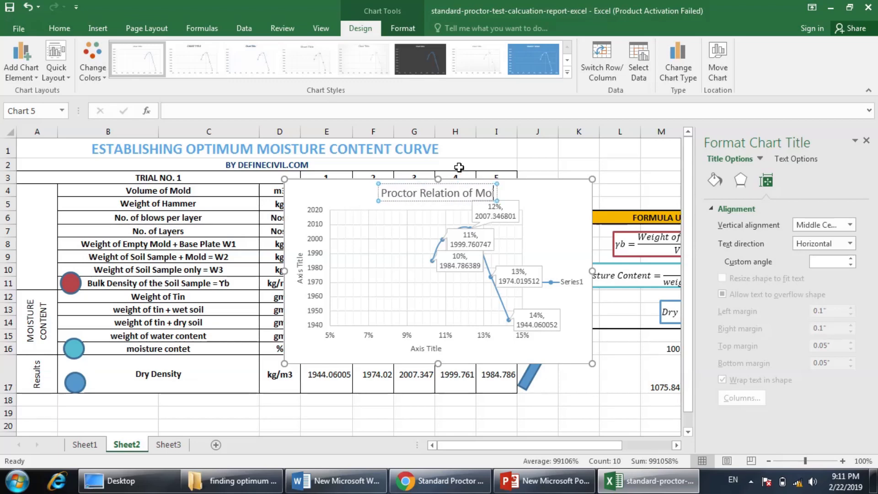
type("isture Content &")
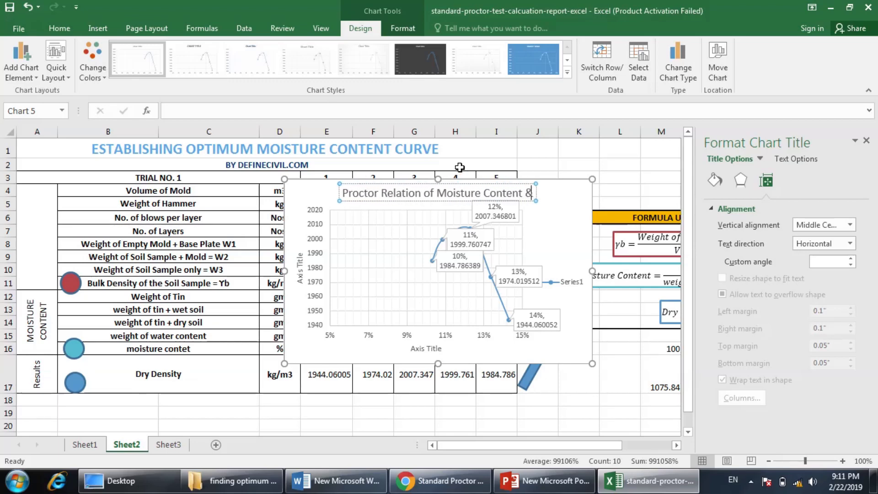
type(" Dry Density")
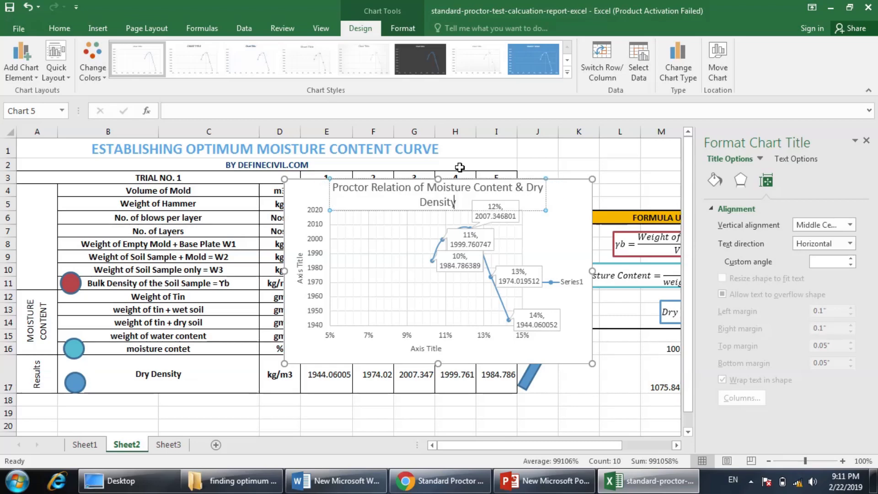
Step: Name the vertical axis 'Dry Density (Kg/m3)' and the horizontal axis 'Moisture Content'
left_click(301, 269)
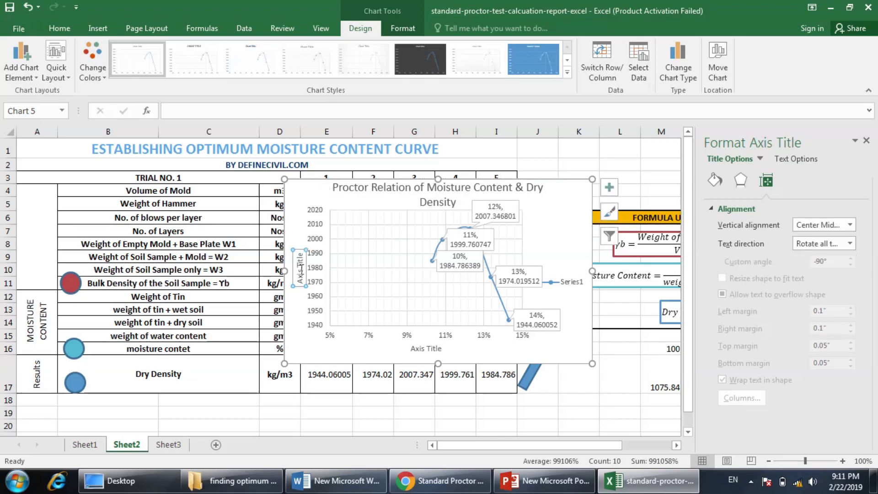
triple_click(302, 269)
type("Dry")
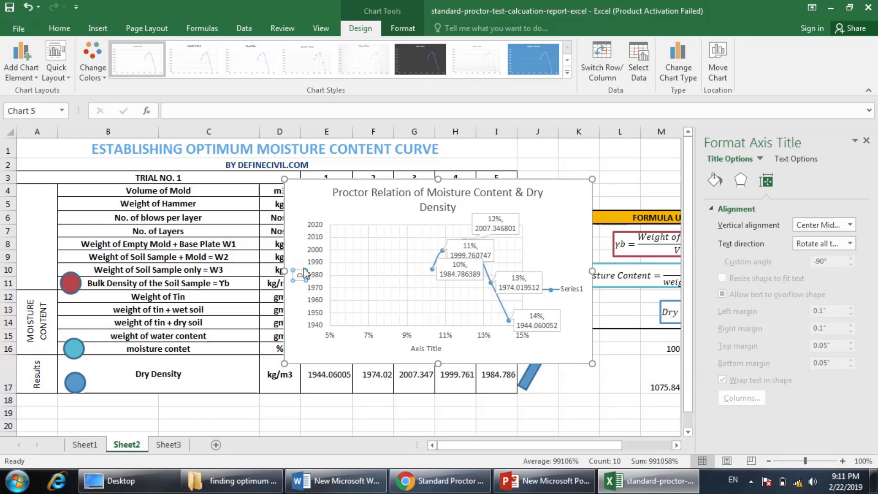
type(" Density (")
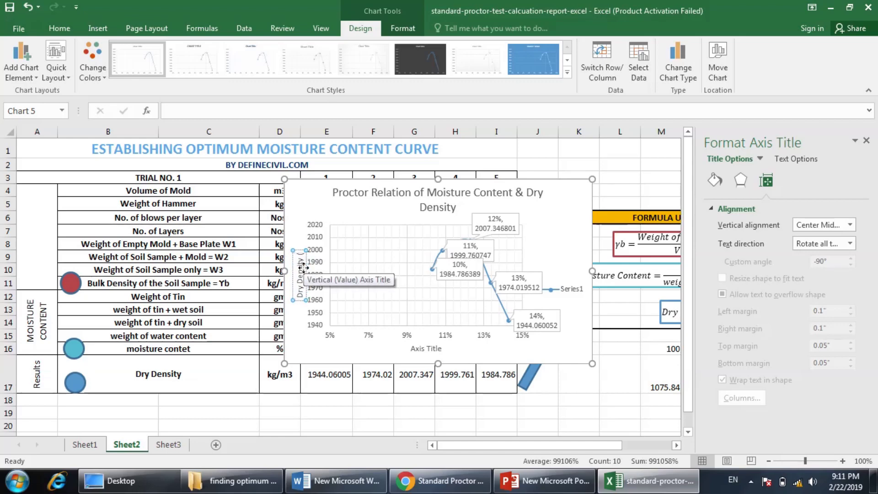
type("Kg/m3)")
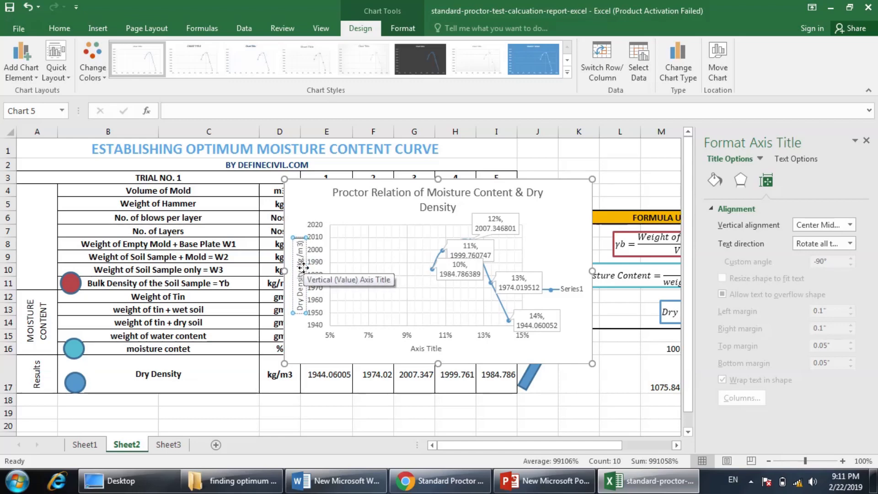
left_click(427, 349)
double_click(433, 349)
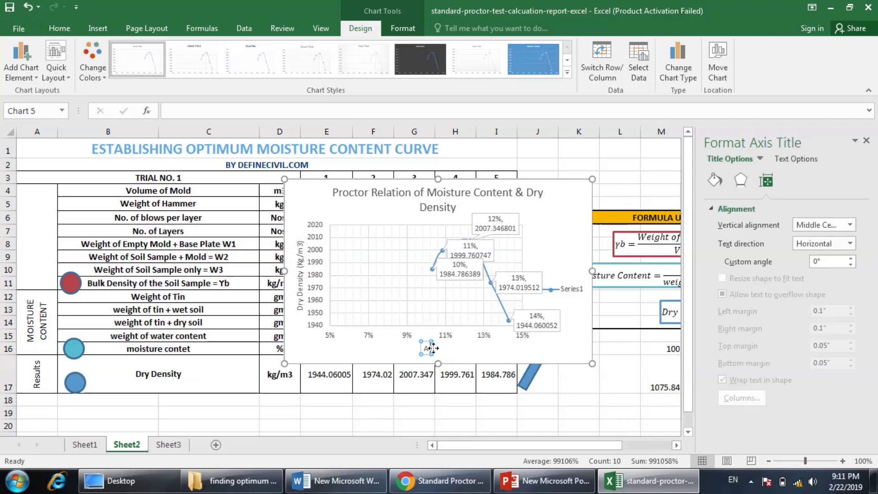
type("Moisture C")
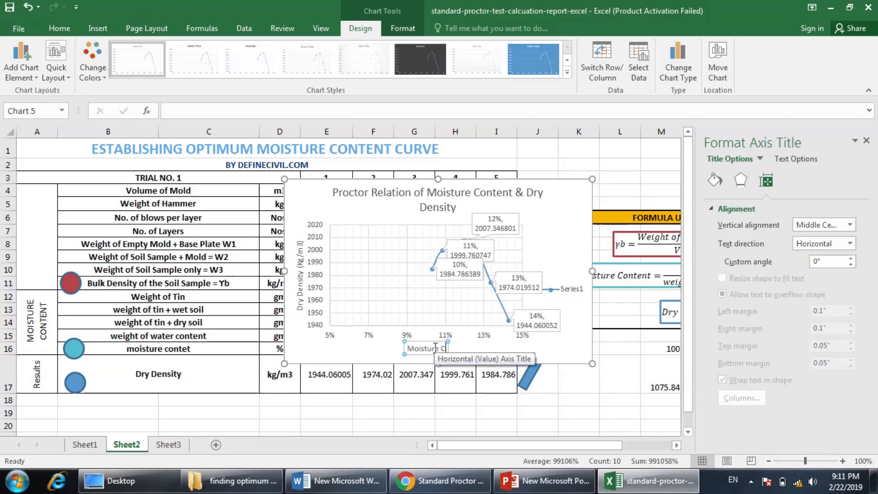
type("ontent")
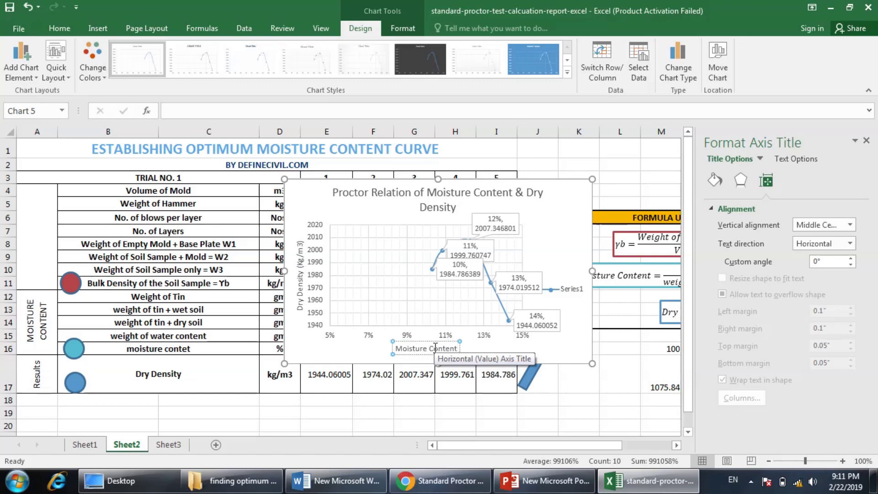
left_click(580, 423)
Step: Reselect the scatter chart's chart area
left_click(556, 259)
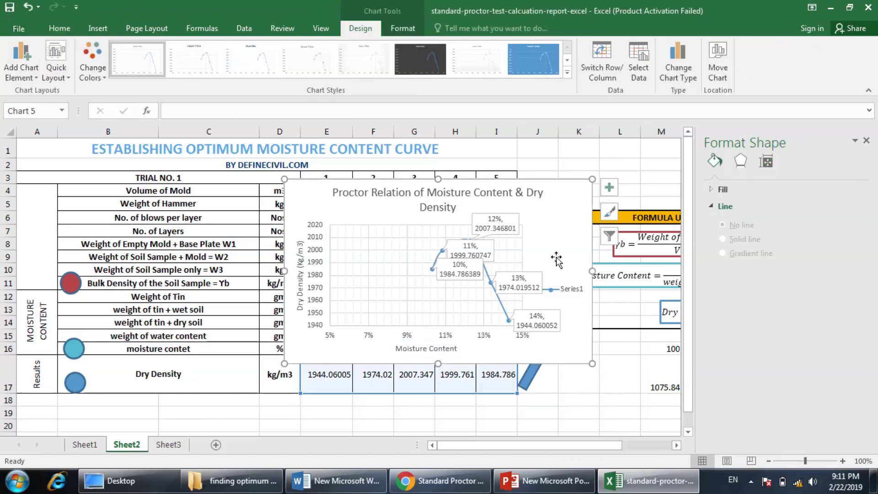